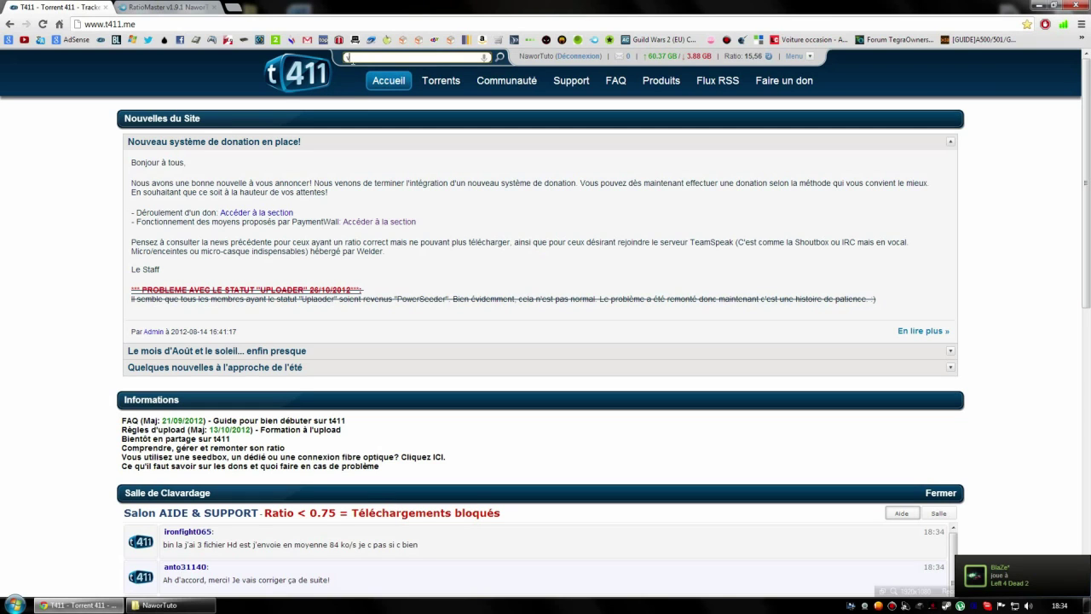
- Search the torrent site for "vegas pro"
text(s pro)
key(Return)
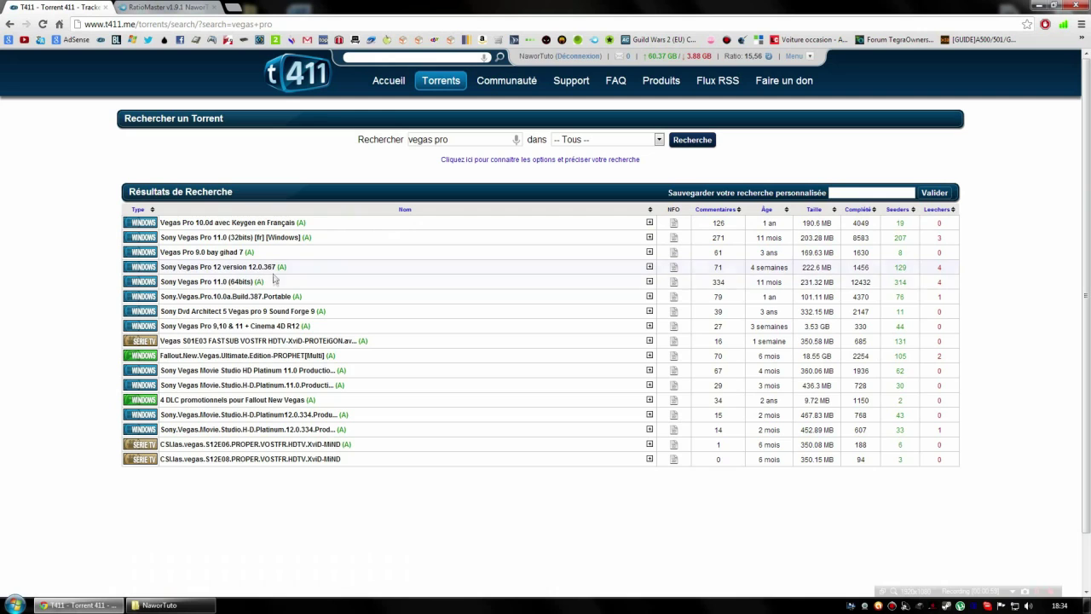
triple_click(1031, 426)
drag(75, 175, 849, 466)
click(850, 466)
drag(984, 465, 0, 159)
click(68, 195)
drag(89, 183, 32, 251)
click(987, 463)
click(32, 250)
drag(91, 219, 682, 464)
click(681, 465)
- Return to the T411 home page and look through the news posts about August and the new donation system
click(264, 72)
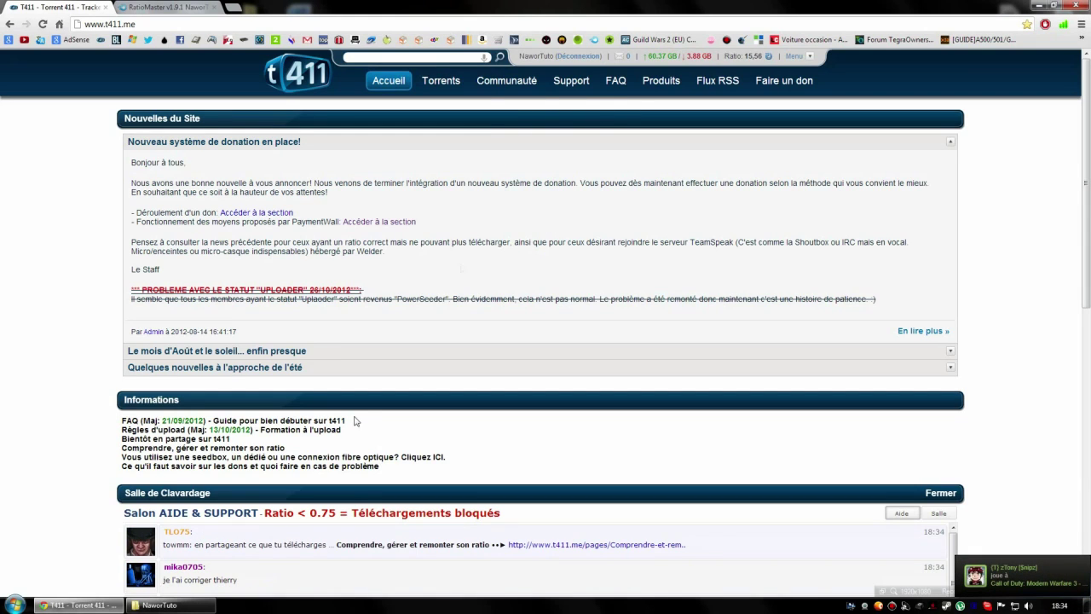
drag(123, 513, 332, 513)
double_click(321, 512)
drag(123, 512, 271, 512)
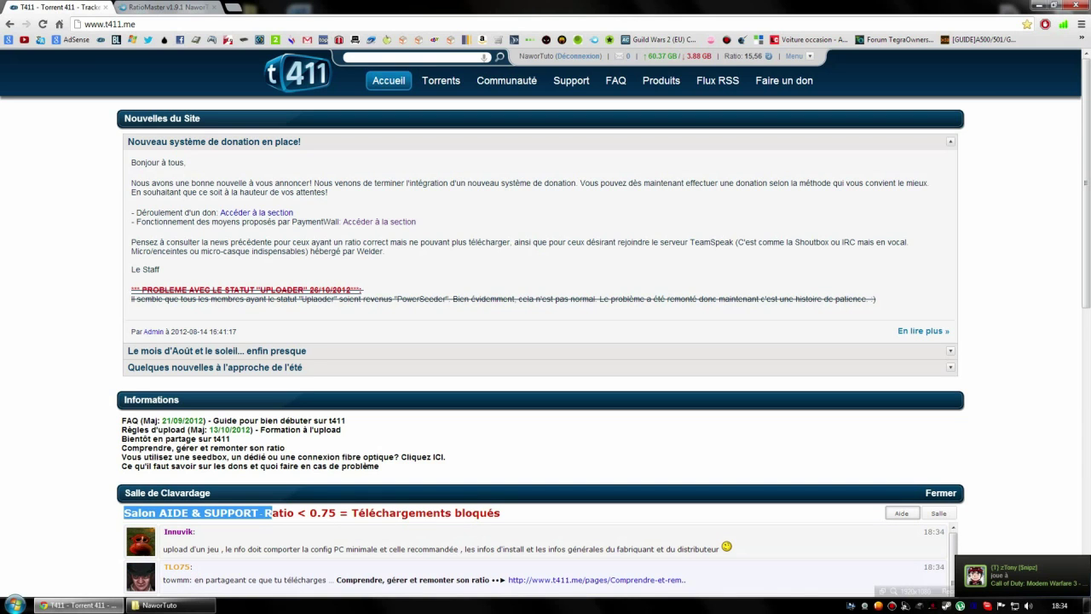
click(346, 351)
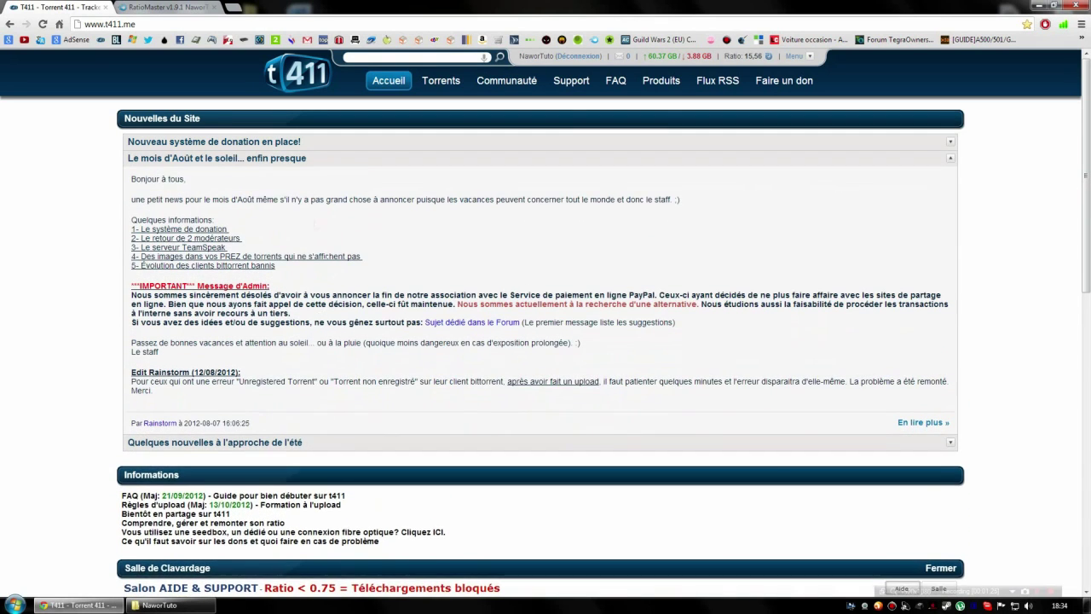
click(247, 143)
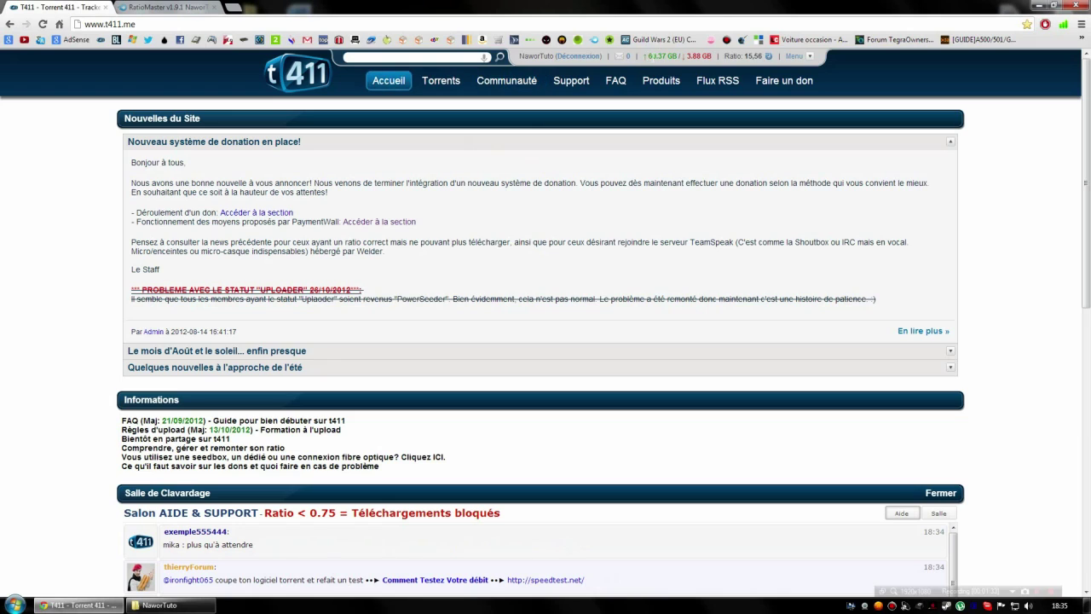
- Examine the account's uploaded amount and ratio in the T411 page header
drag(652, 55, 668, 57)
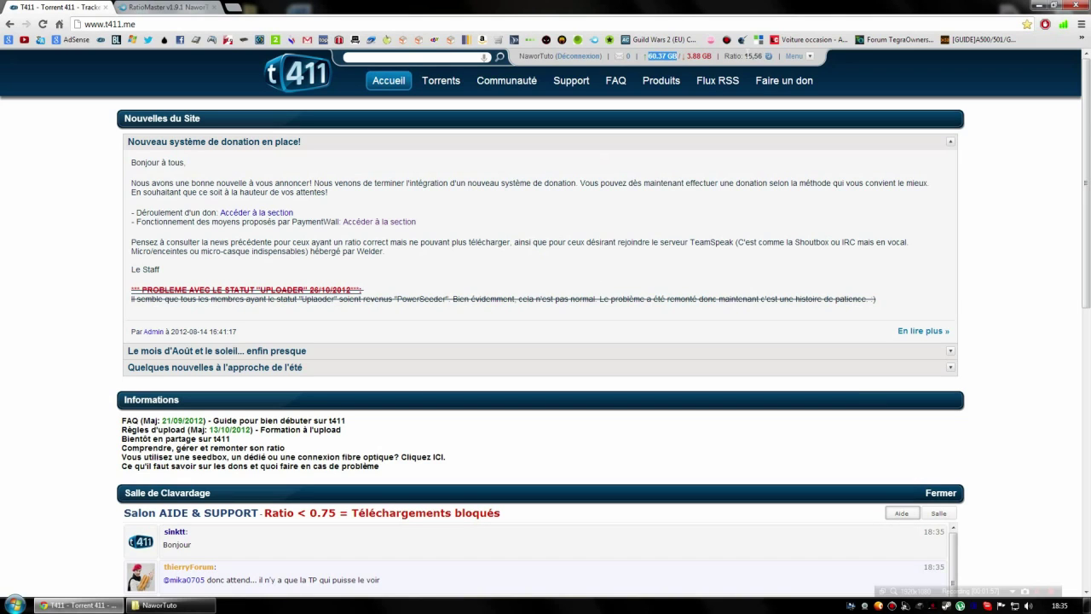
triple_click(635, 183)
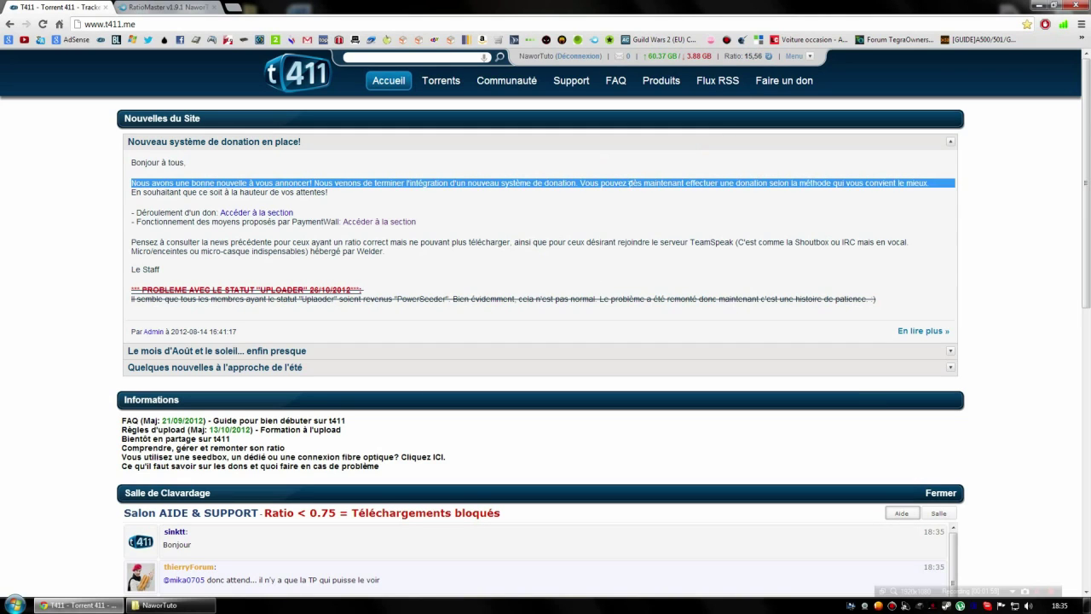
double_click(749, 56)
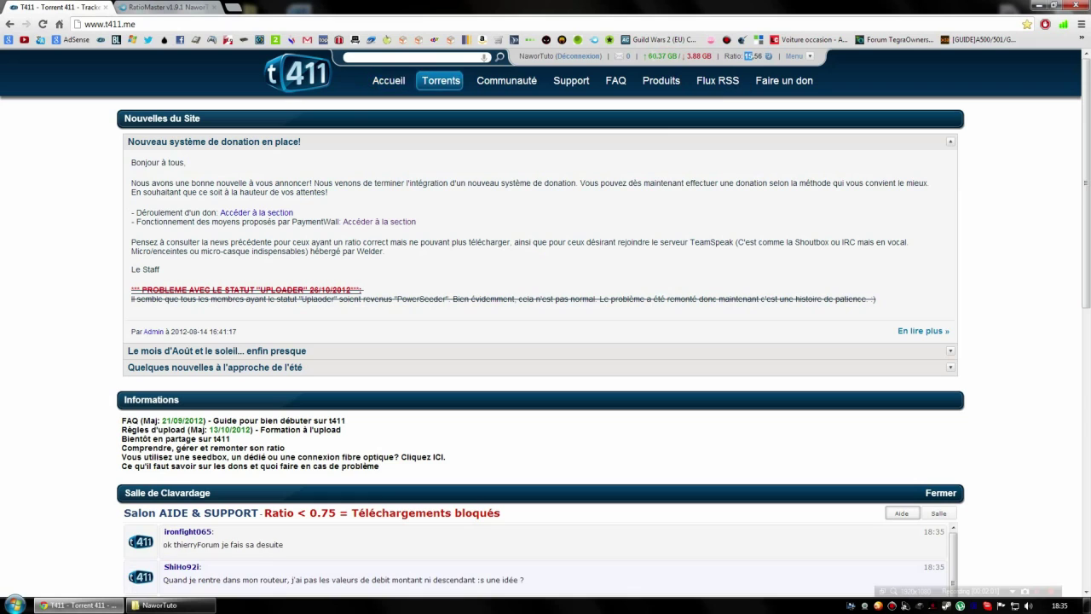
triple_click(616, 183)
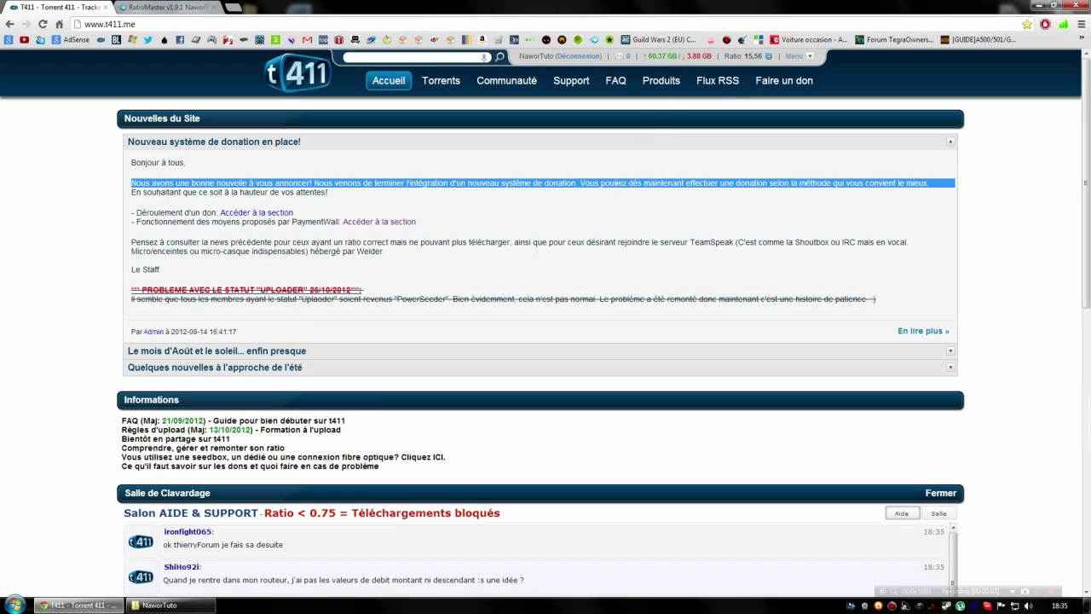
triple_click(540, 194)
click(544, 184)
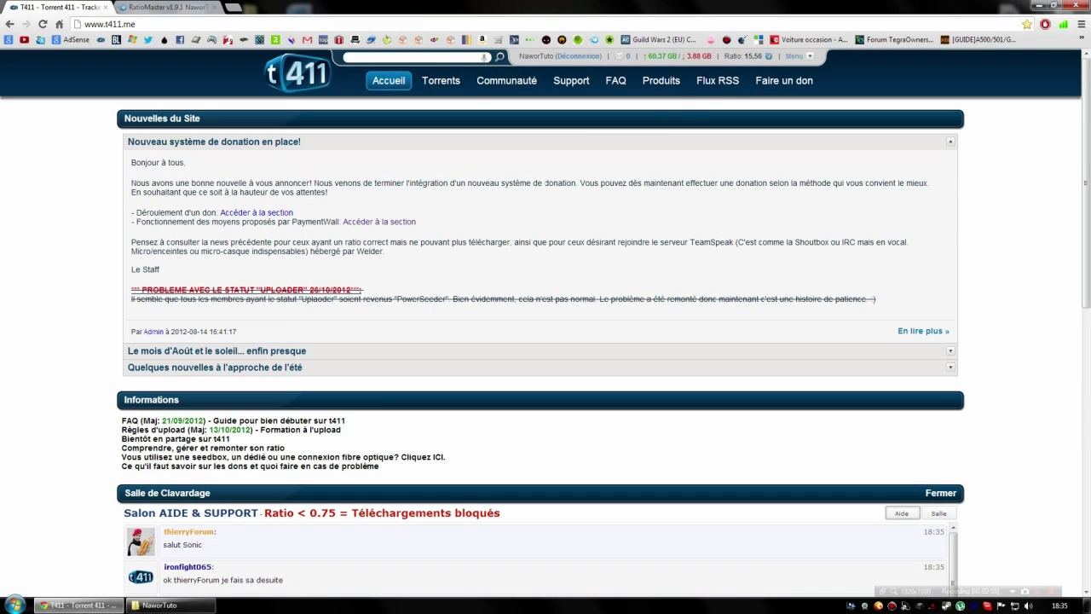
triple_click(544, 183)
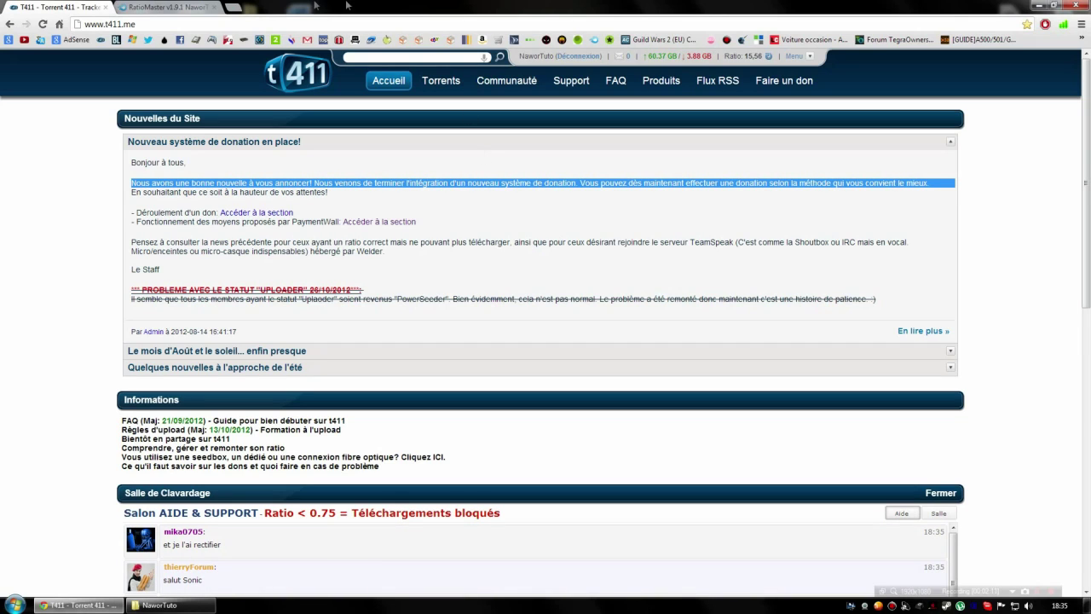
click(182, 8)
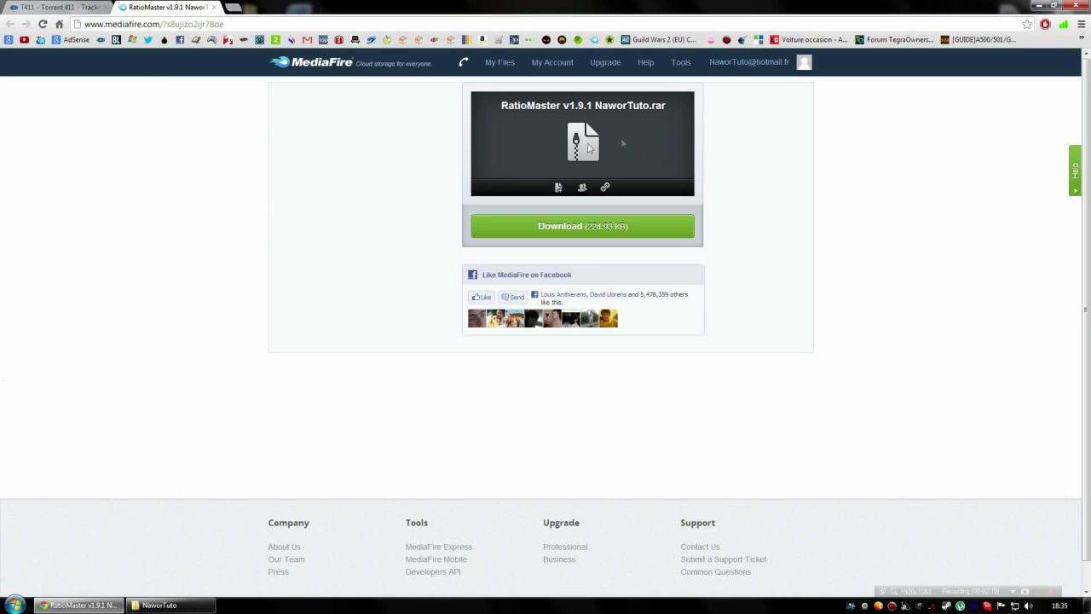
click(602, 232)
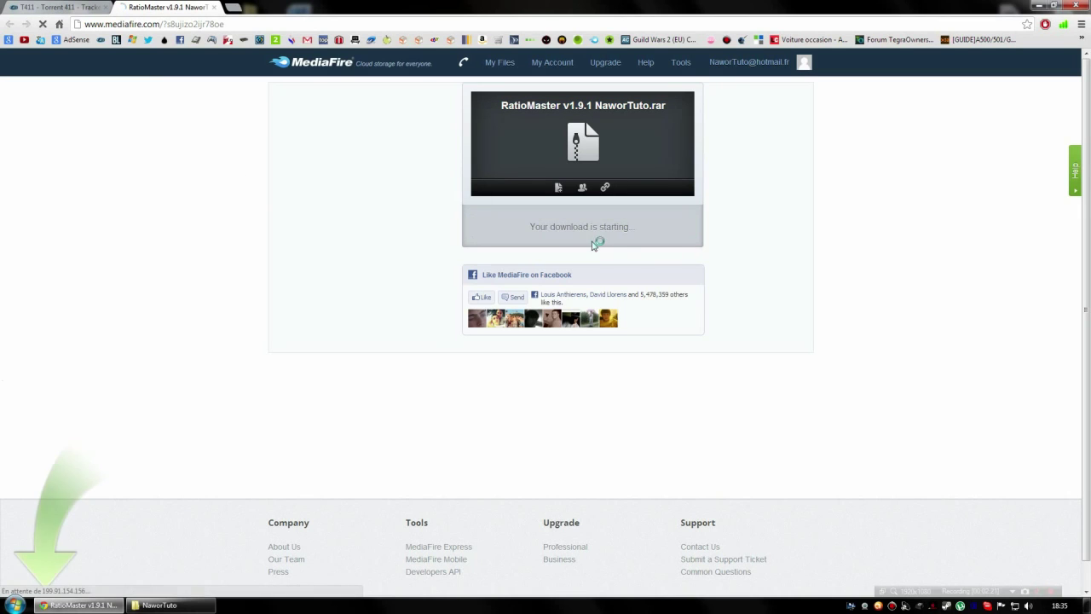
click(112, 584)
click(137, 569)
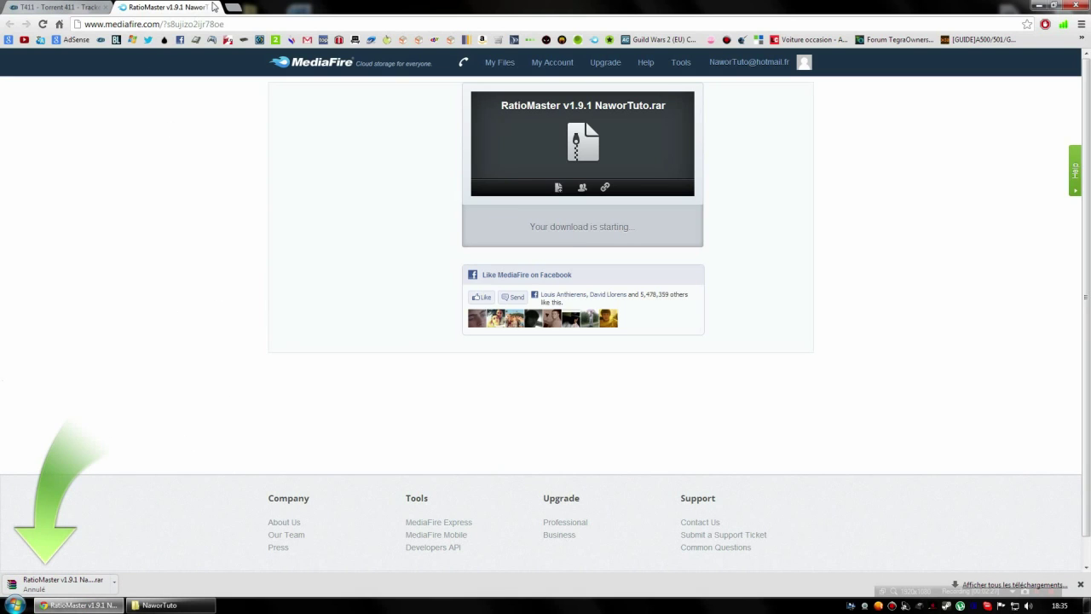
click(215, 7)
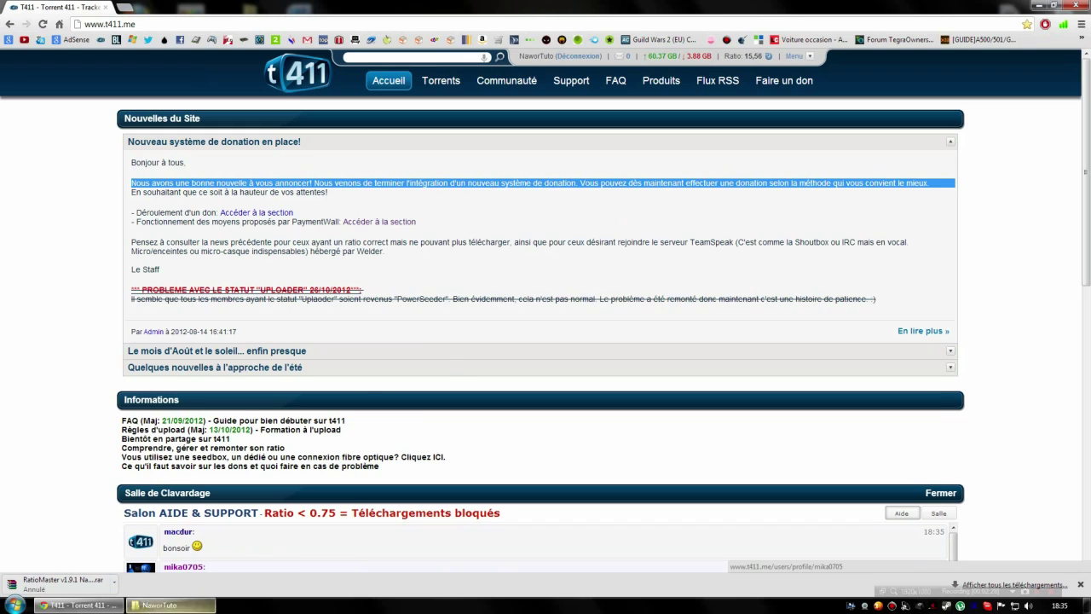
- Open RatioMaster v1.9.1 NaworTuto.rar from the NaworTuto folder in WinRAR and extract its folder into the same location
click(158, 604)
click(610, 239)
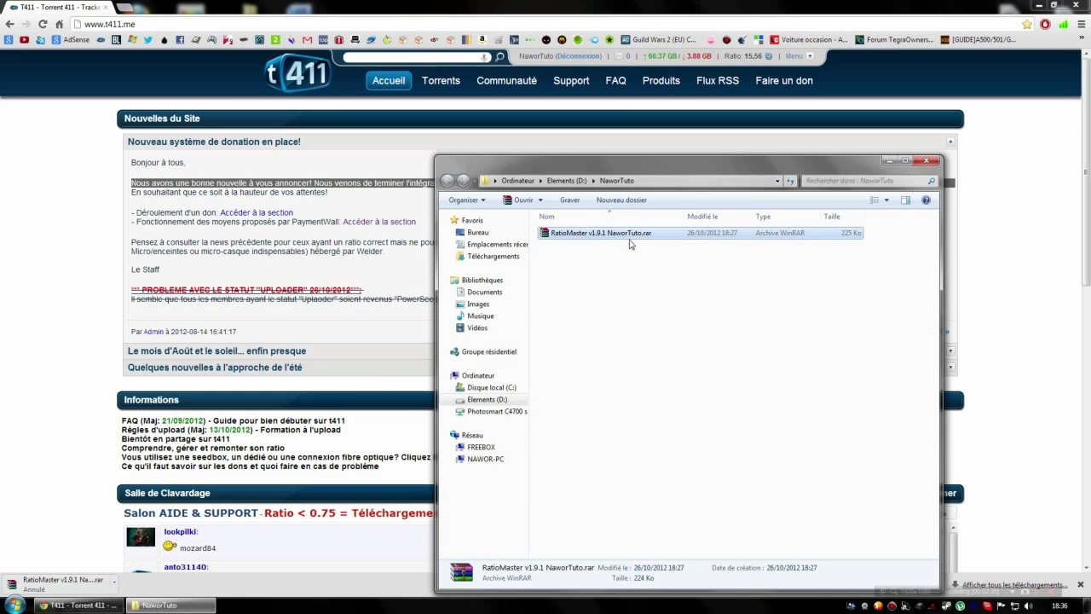
double_click(635, 233)
drag(530, 238, 560, 147)
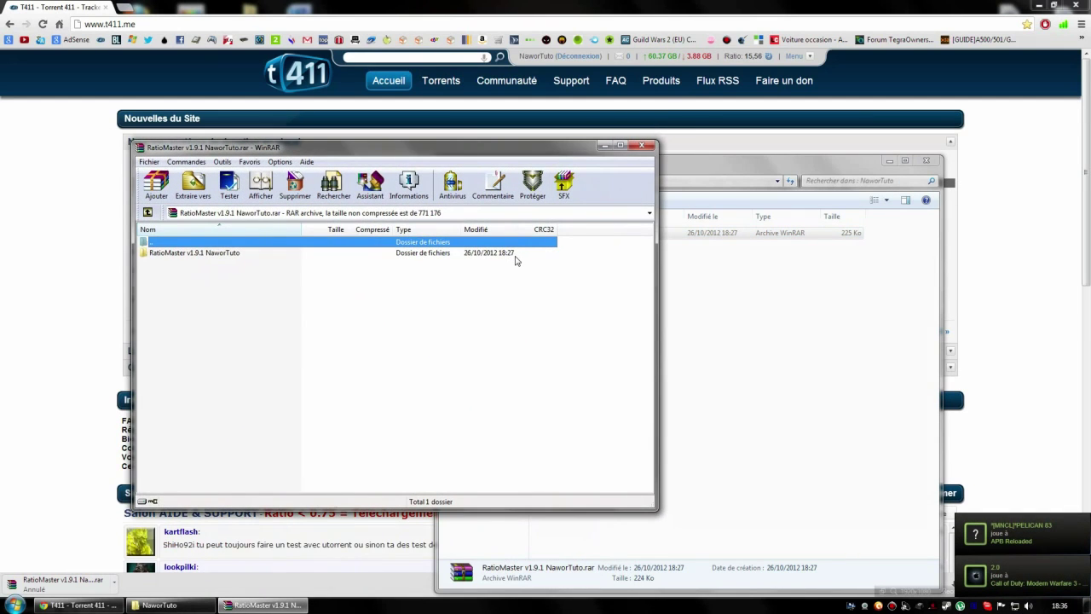
click(602, 146)
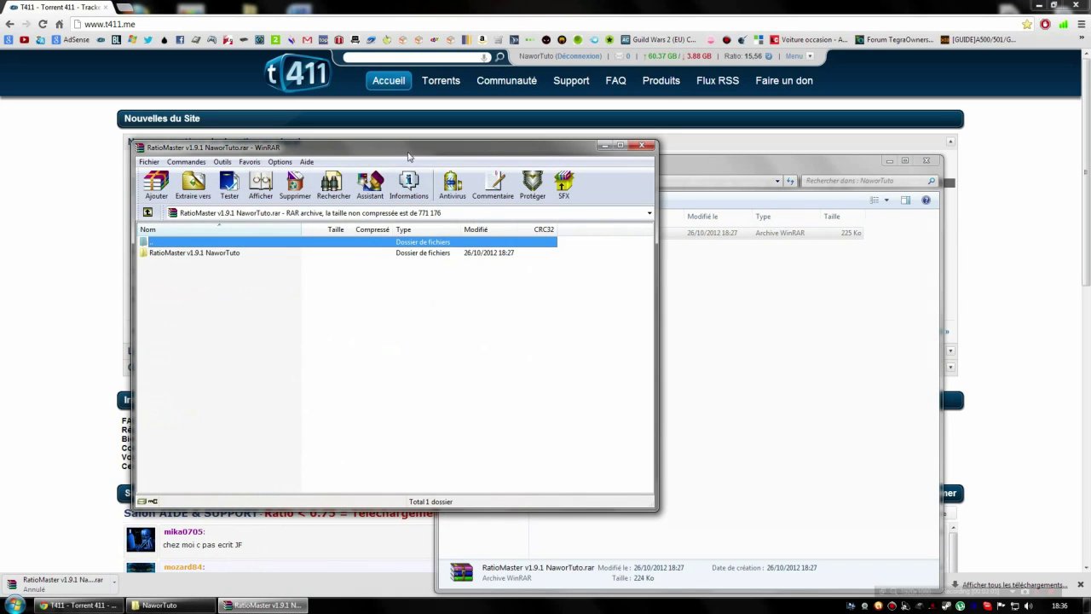
drag(121, 190, 682, 308)
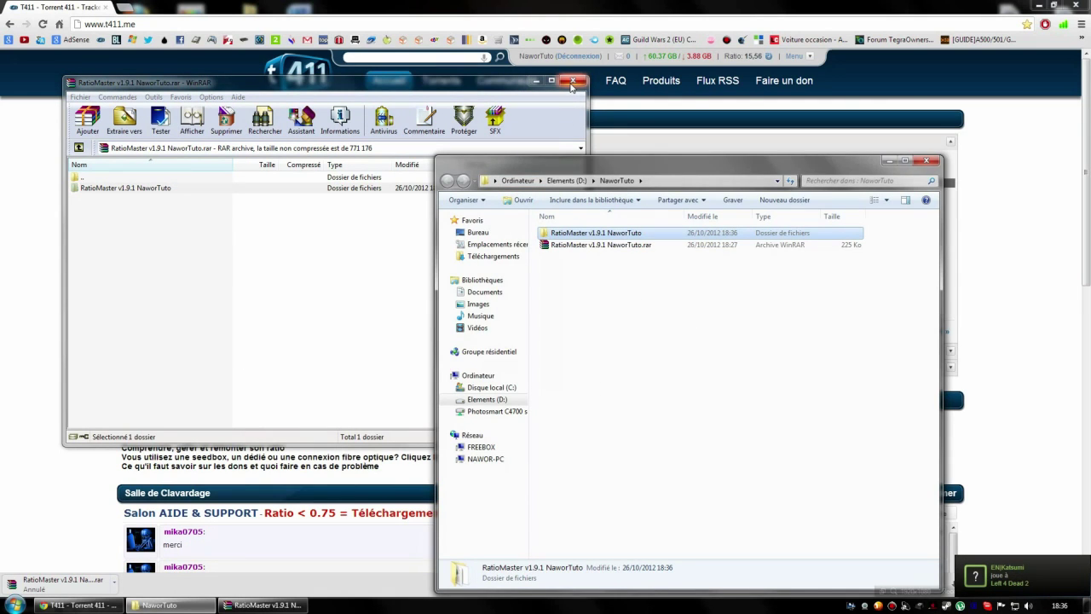
- Inspect the contents of the RatioMaster v1.9.1 NaworTuto folder inside the archive and close WinRAR
double_click(579, 245)
click(571, 81)
double_click(128, 342)
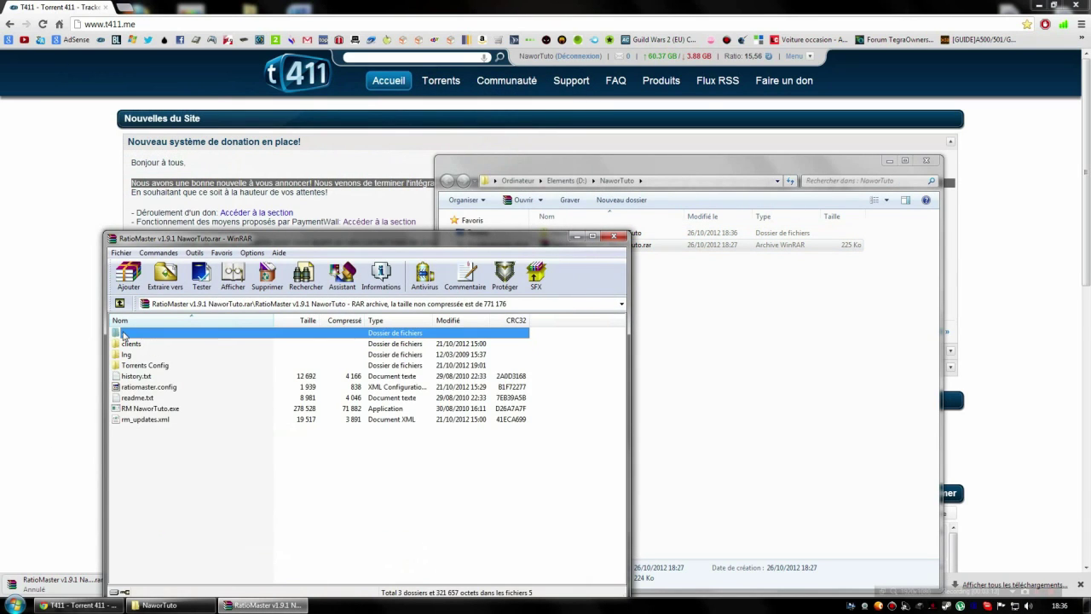
double_click(123, 333)
mouse_move(147, 347)
mouse_down()
mouse_move(453, 341)
mouse_move(715, 353)
mouse_move(795, 332)
mouse_move(753, 338)
mouse_move(807, 358)
mouse_move(161, 355)
mouse_up()
click(614, 236)
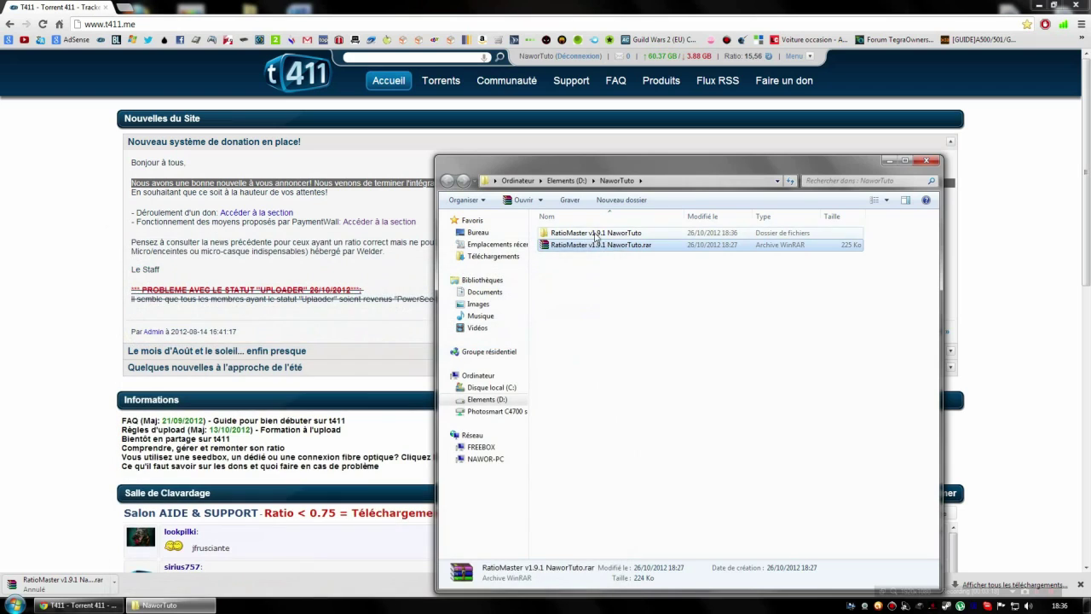
- Open the extracted RatioMaster v1.9.1 NaworTuto folder
click(597, 235)
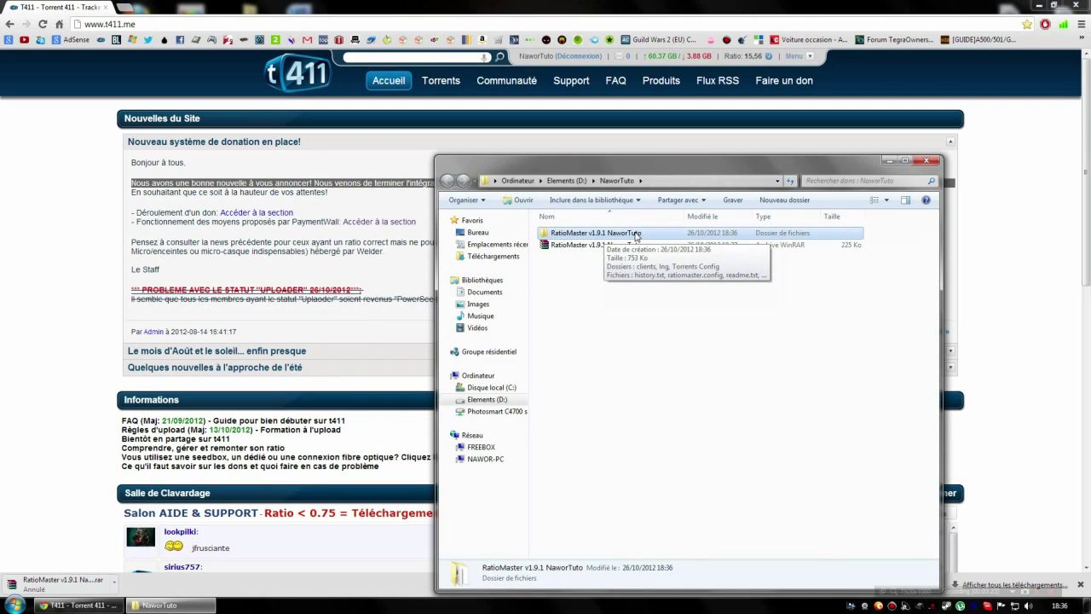
double_click(635, 236)
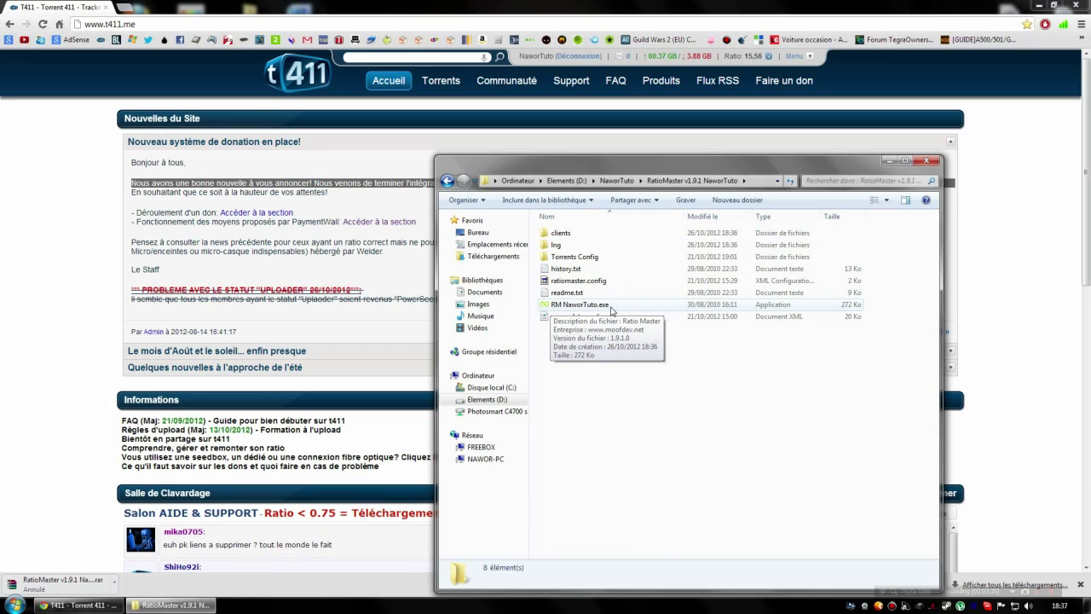
- Switch back to the T411 page in Chrome and review the account's ratio and downloaded amount
click(265, 231)
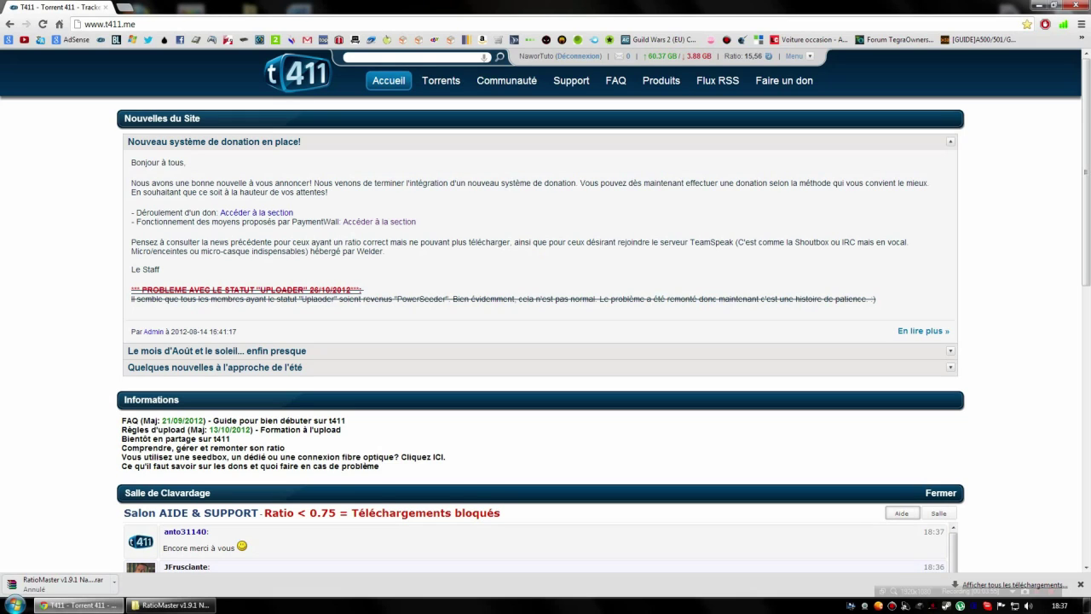
drag(745, 57, 740, 56)
double_click(695, 56)
double_click(516, 183)
triple_click(517, 182)
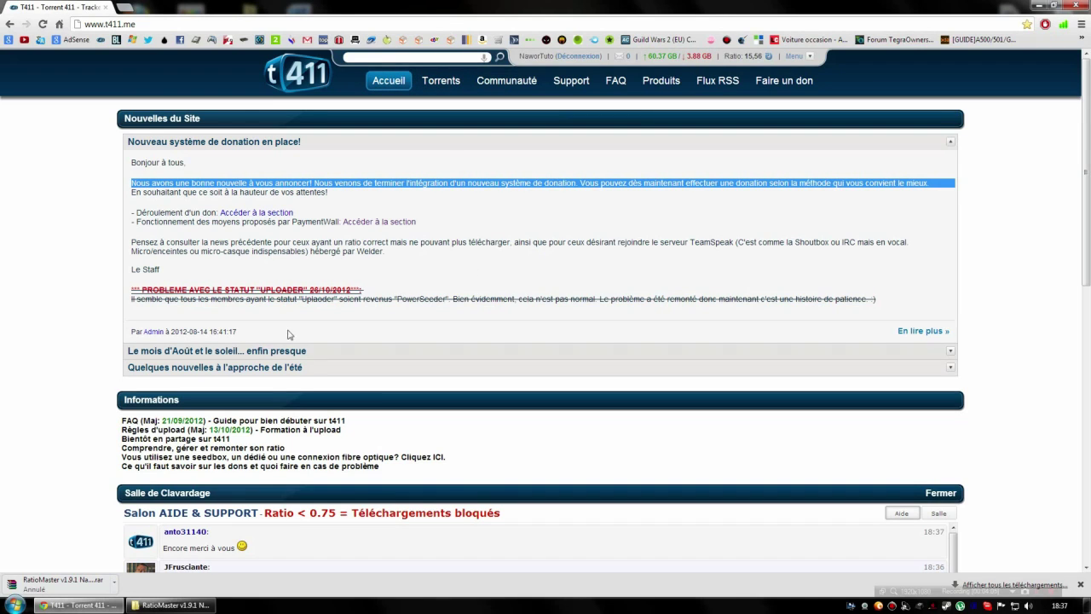
- Open the Men.In.Black.3.2012.FRENCH.BDRip.XviD-AYMO details page from the Top 100 fast torrents list
mouse_move(174, 606)
mouse_move(442, 85)
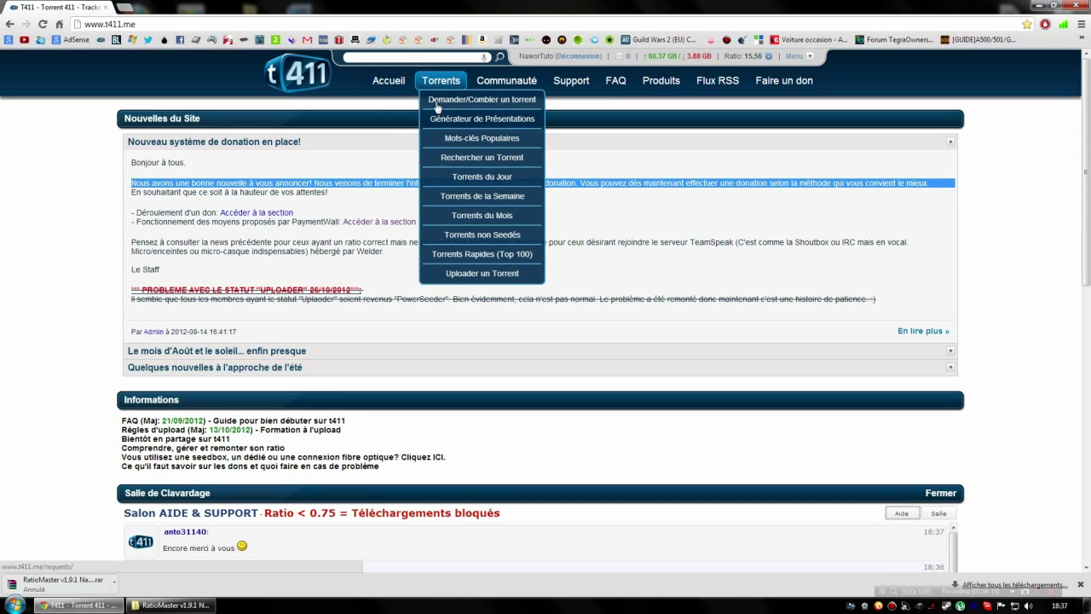
click(453, 257)
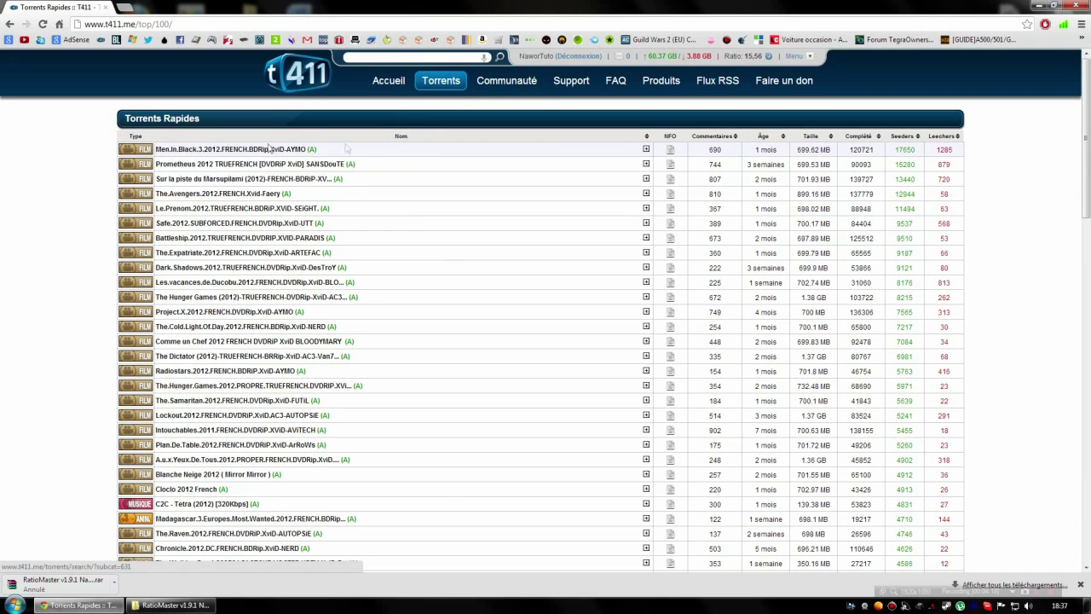
click(280, 149)
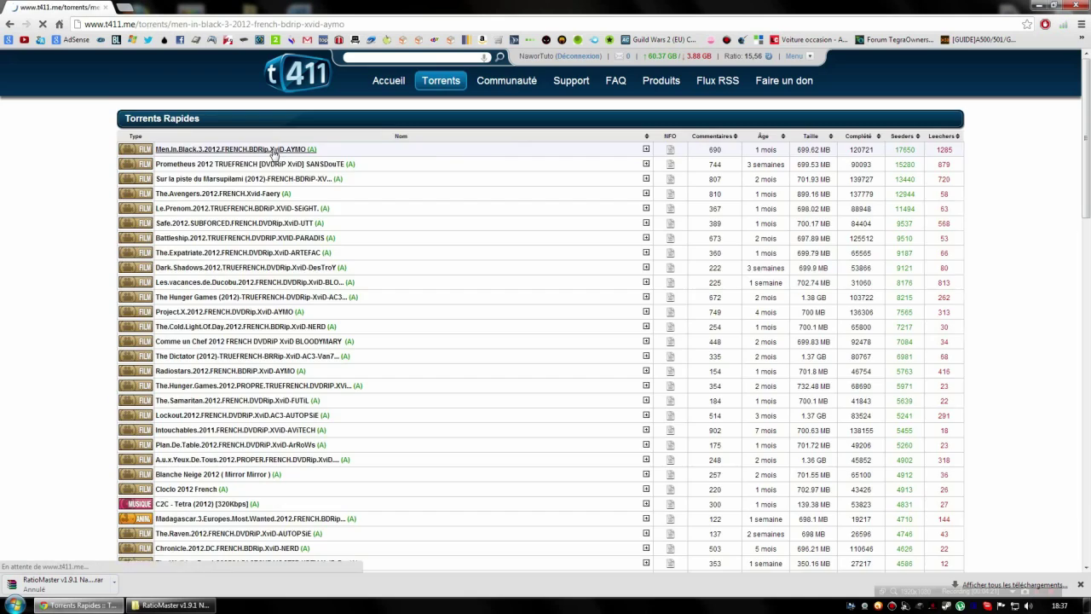
- Download the Men in Black 3 torrent file and place a copy in the RatioMaster v1.9.1 NaworTuto folder
scroll(205, 215, down, 6)
scroll(204, 214, up, 8)
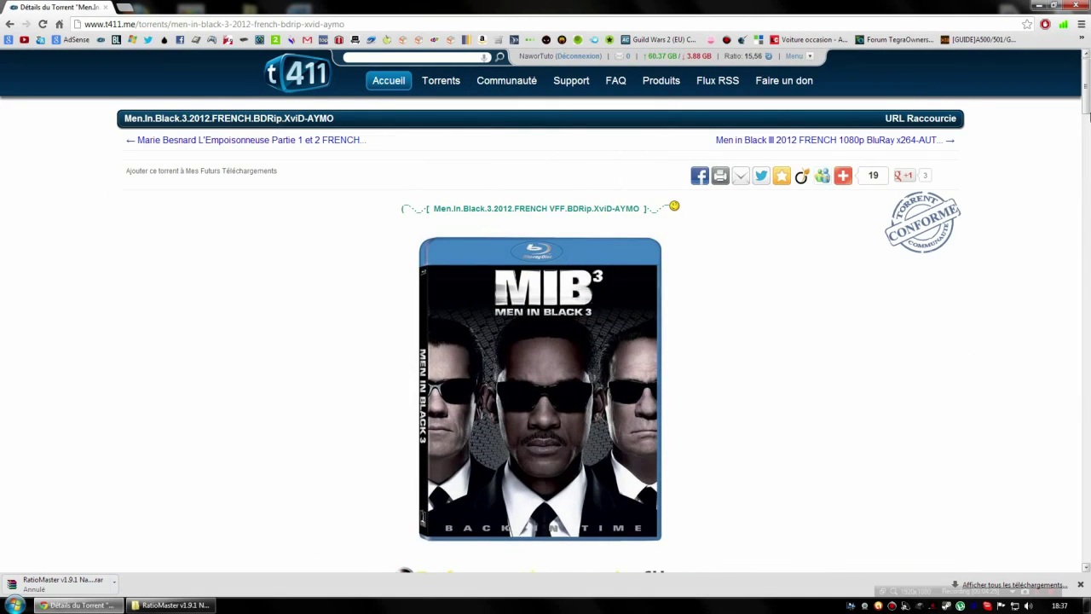
scroll(716, 255, down, 15)
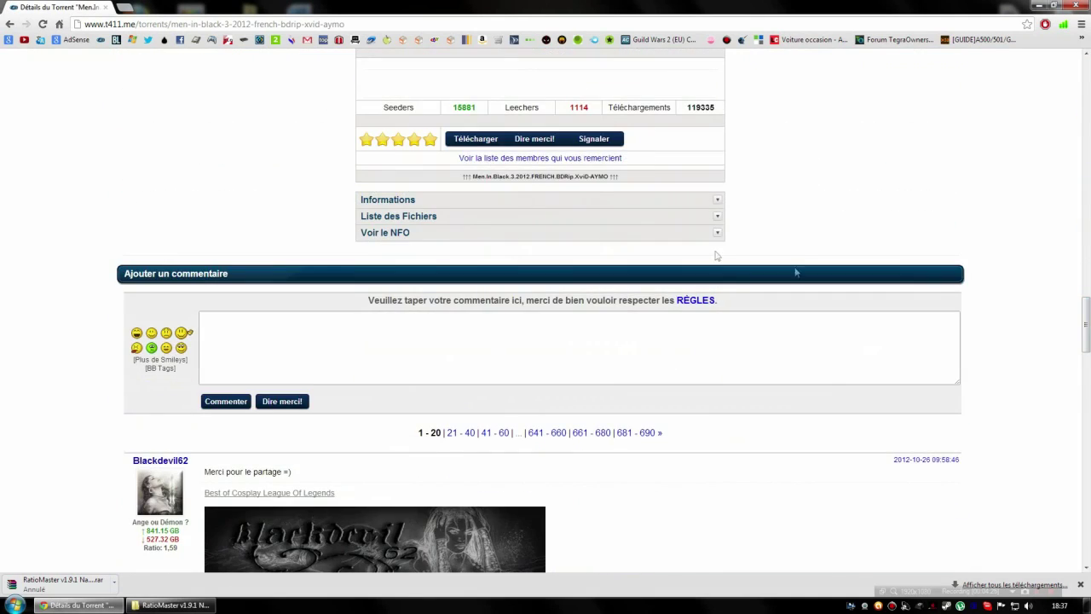
click(473, 139)
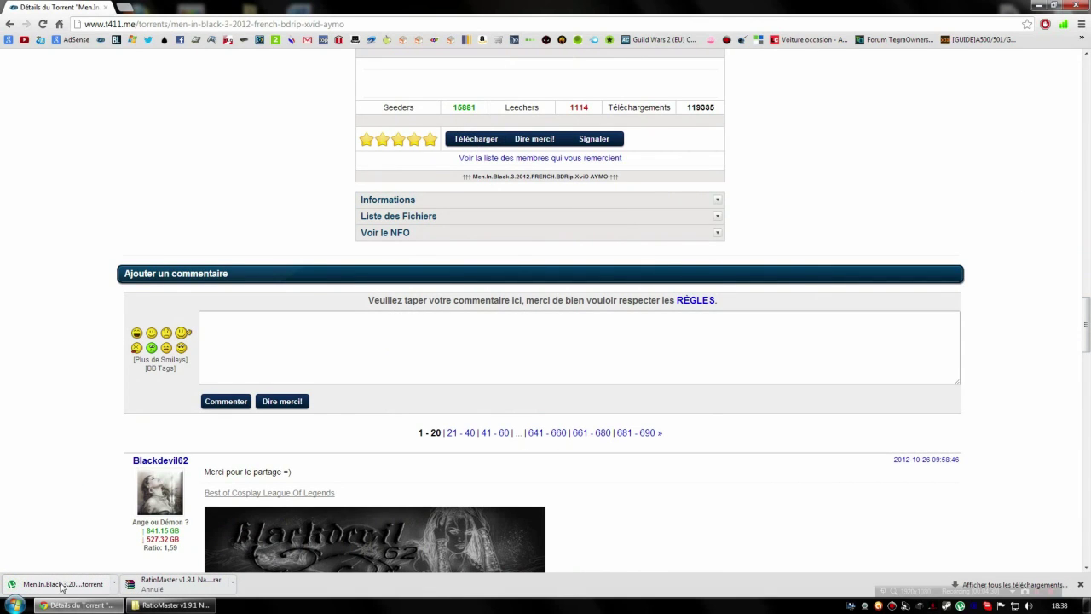
drag(61, 586, 692, 377)
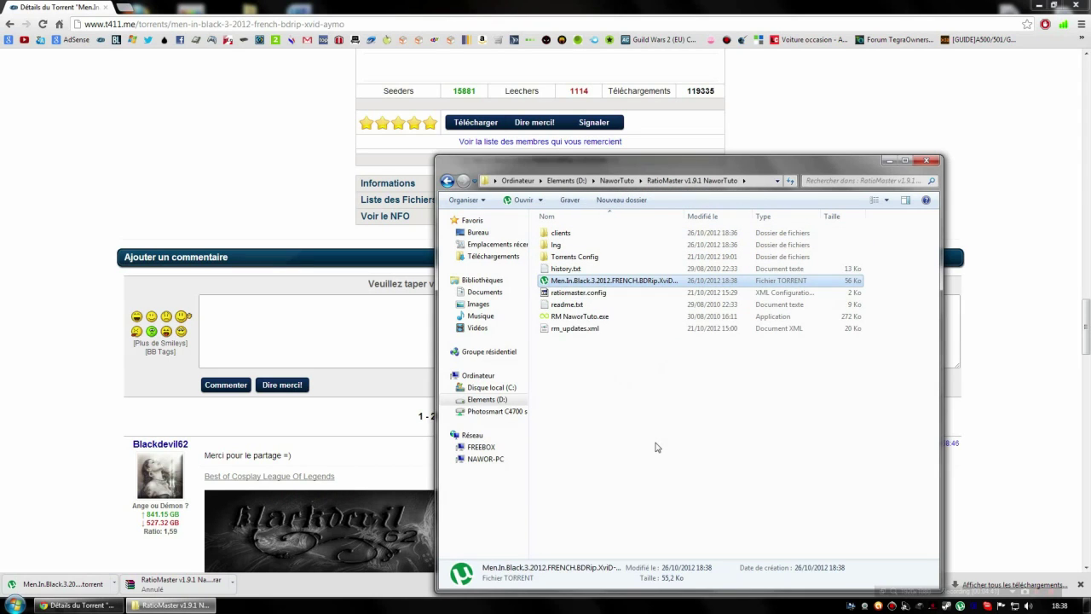
click(656, 446)
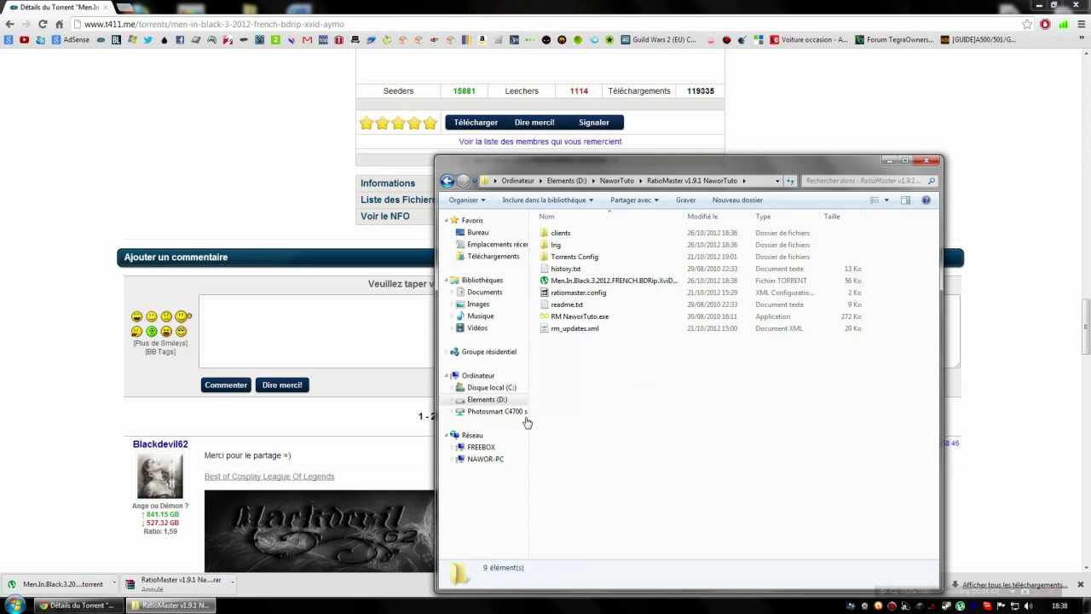
- Launch RM NaworTuto.exe and move the Ratio Master window higher on the desktop
click(571, 321)
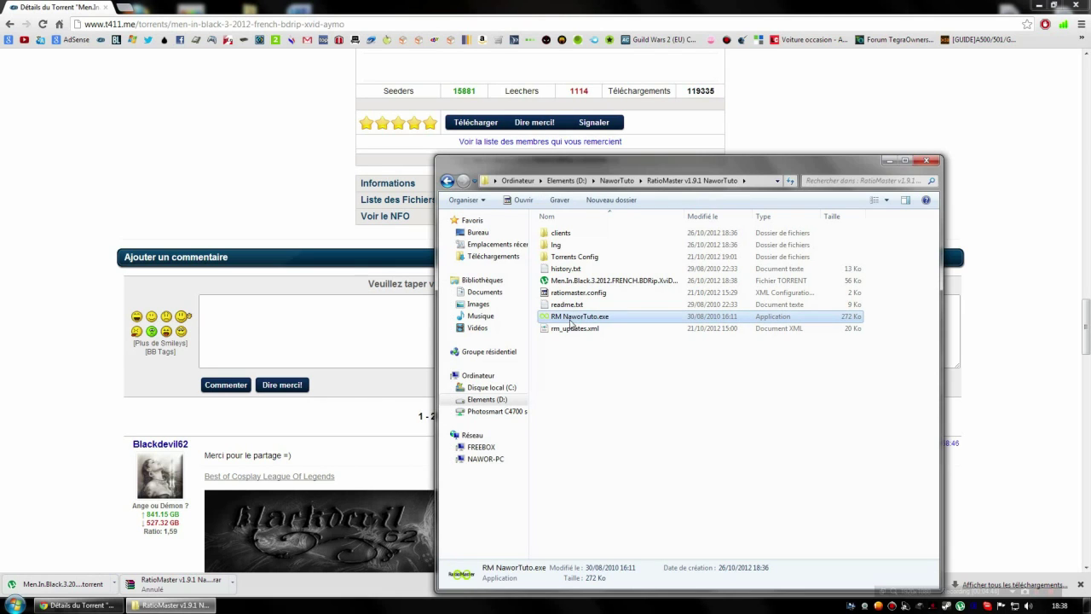
double_click(571, 320)
drag(559, 174, 629, 83)
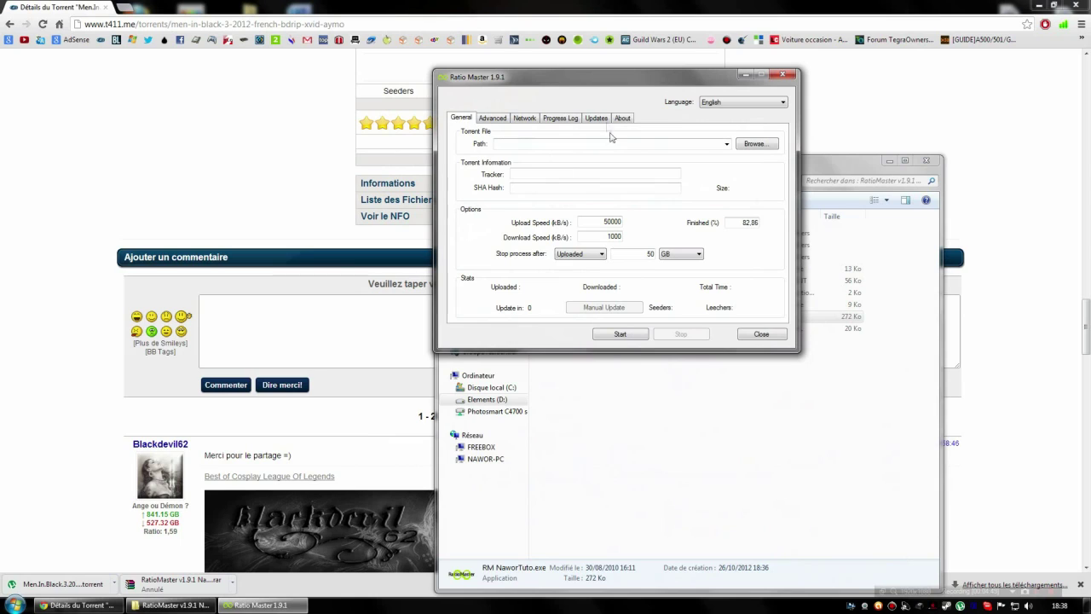
- Switch the Ratio Master interface language to French and move its window lower so the T411 page's seeder counts are uncovered
click(719, 104)
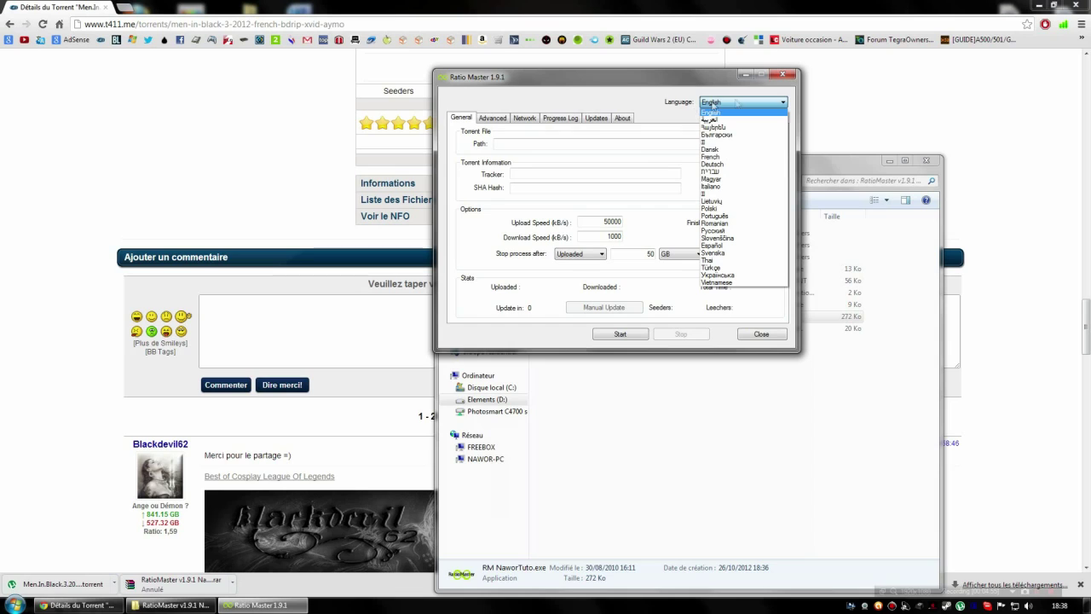
click(721, 158)
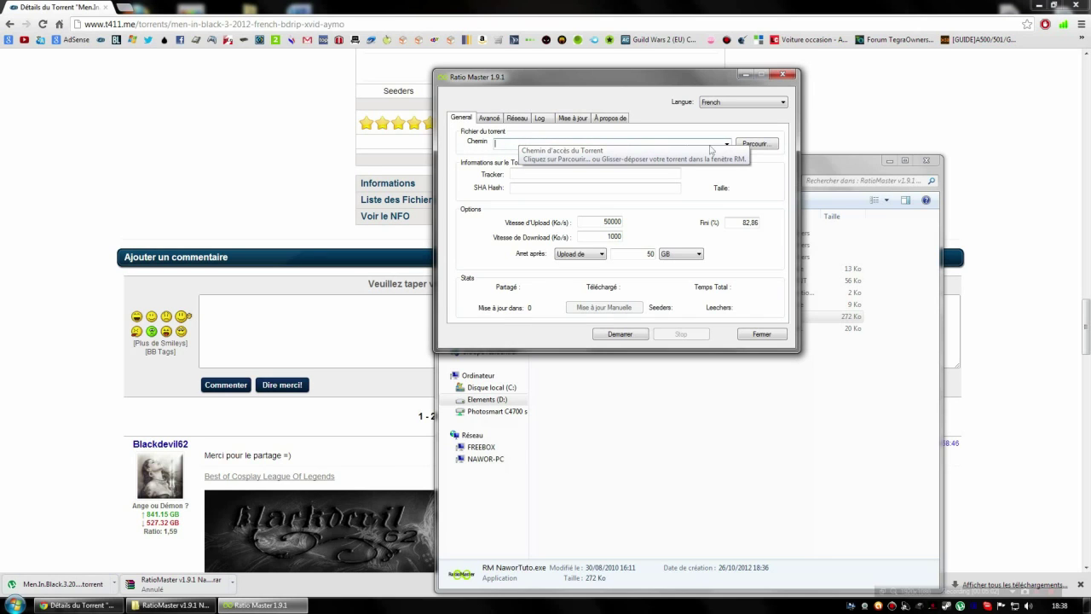
drag(648, 78, 538, 184)
click(554, 280)
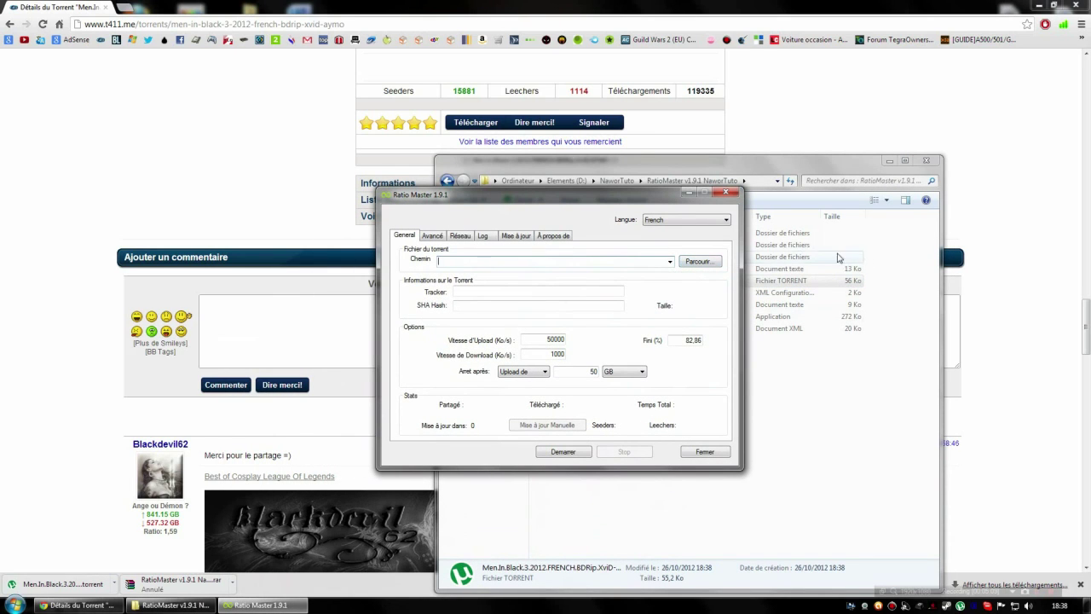
- Load the Men.In.Black.3.2012.FRENCH.BDRip.XviD-AYMO torrent from the RatioMaster v1.9.1 NaworTuto folder and check its file path
click(693, 264)
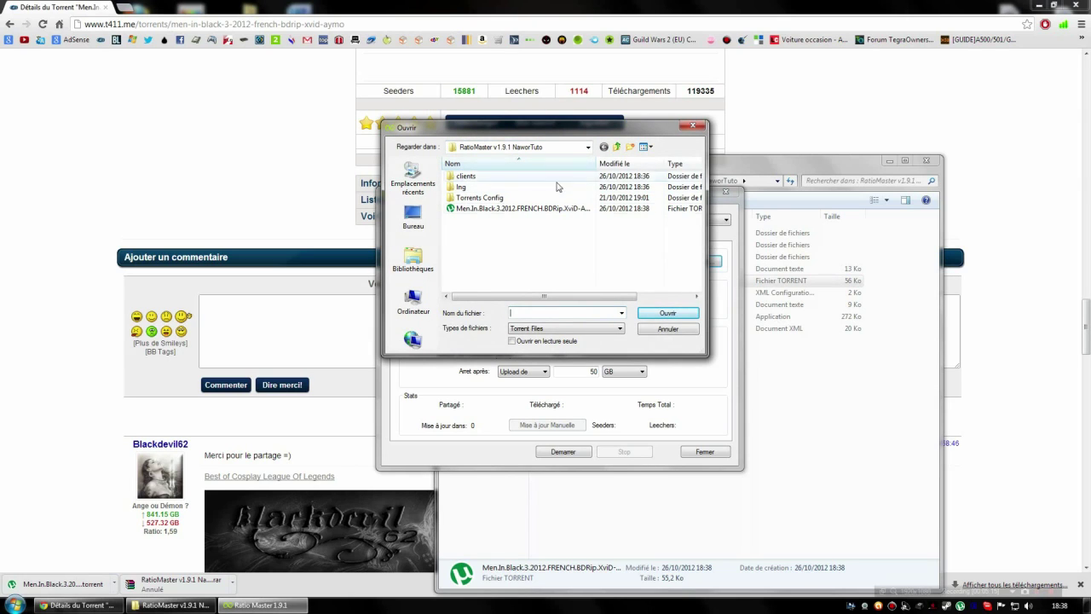
click(616, 147)
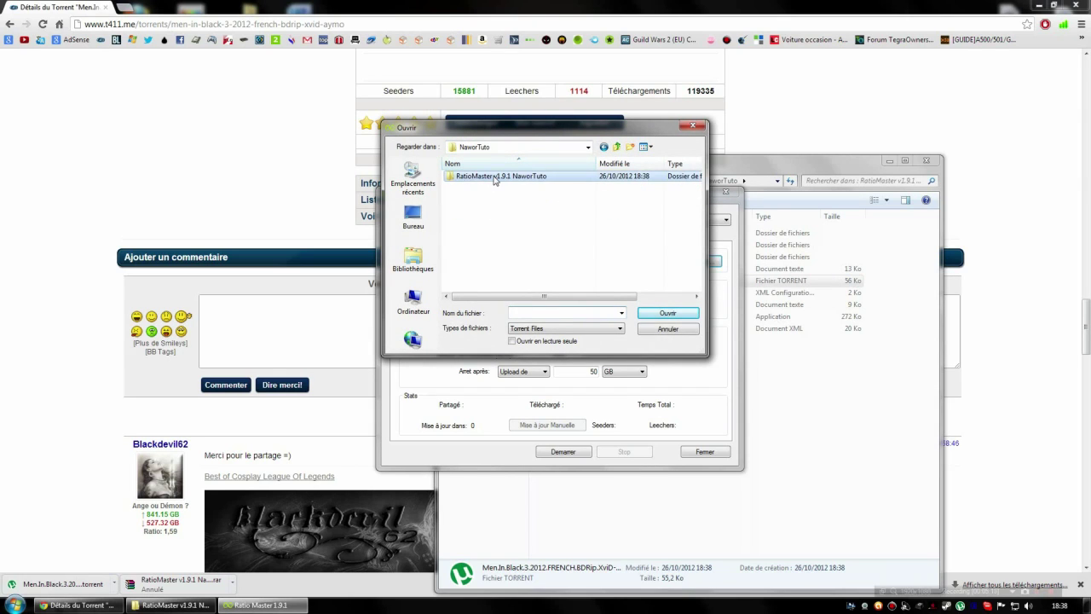
double_click(494, 177)
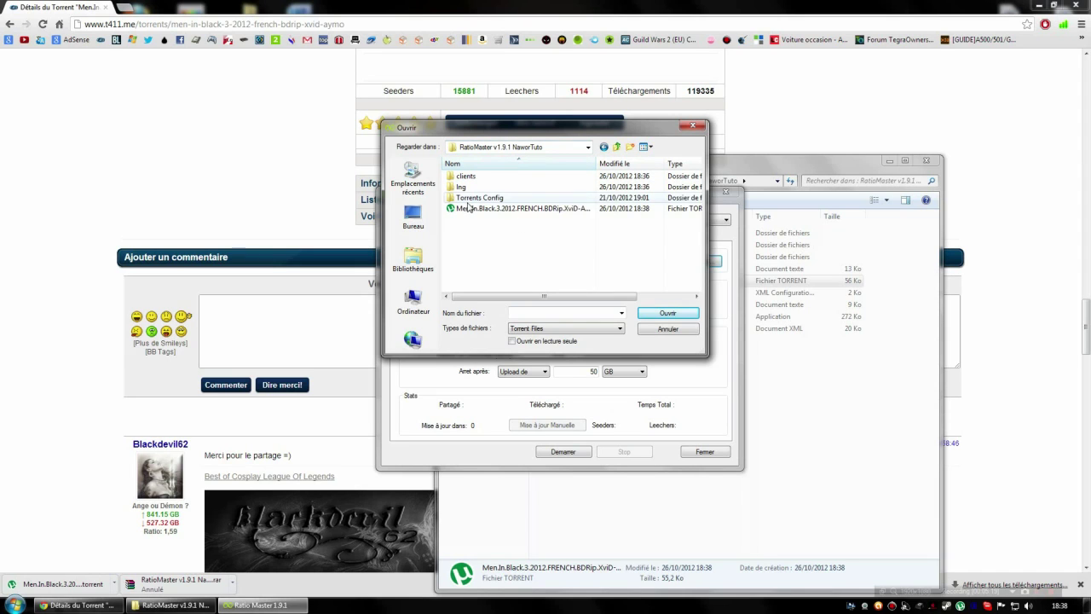
click(469, 209)
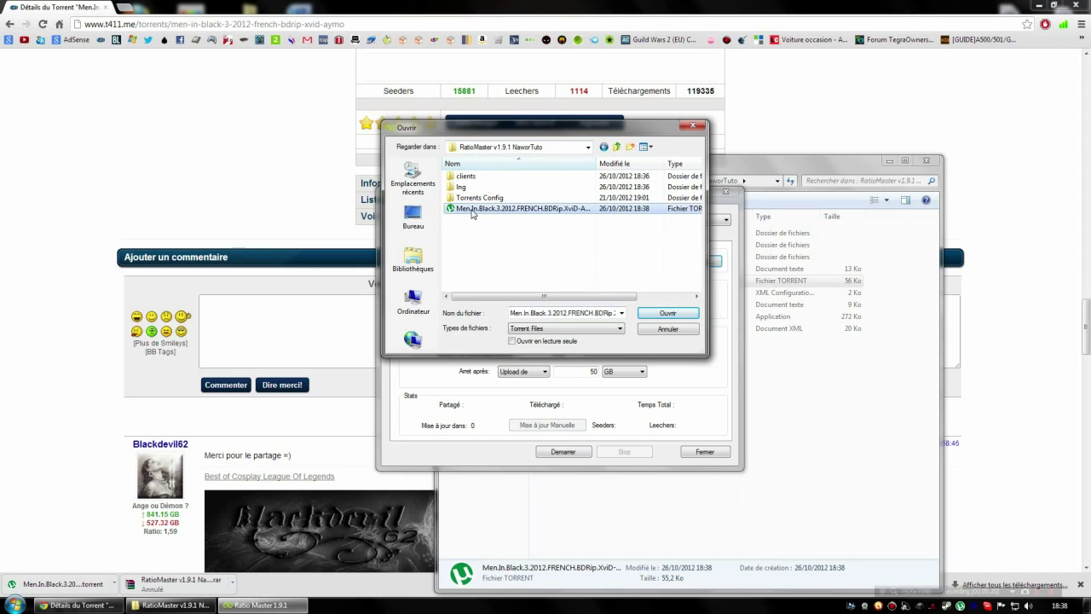
click(668, 314)
click(452, 261)
click(477, 261)
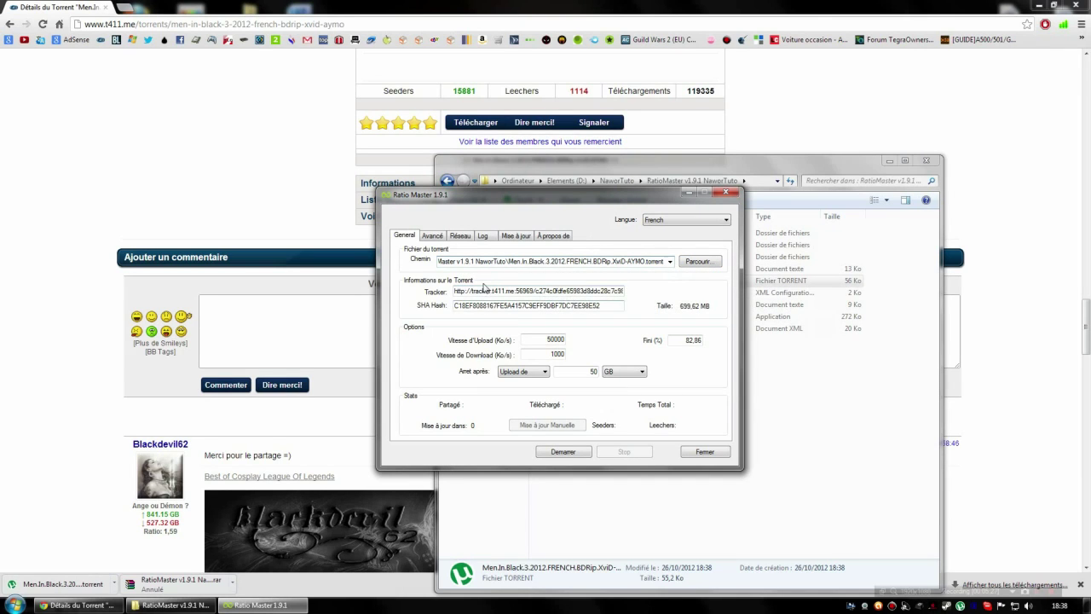
- Examine the upload speed setting in the general options
double_click(554, 340)
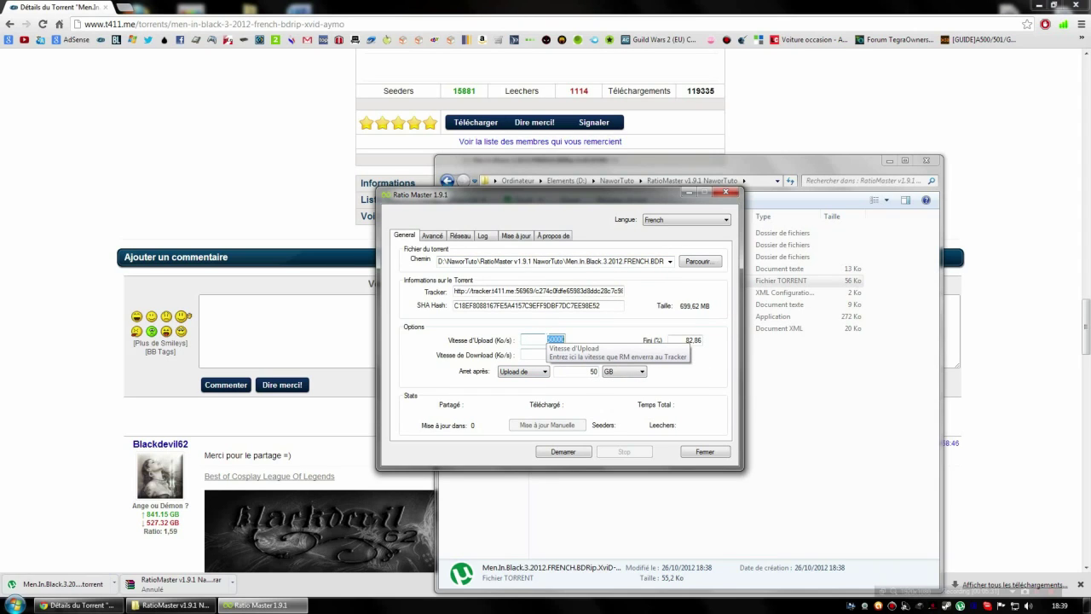
click(547, 339)
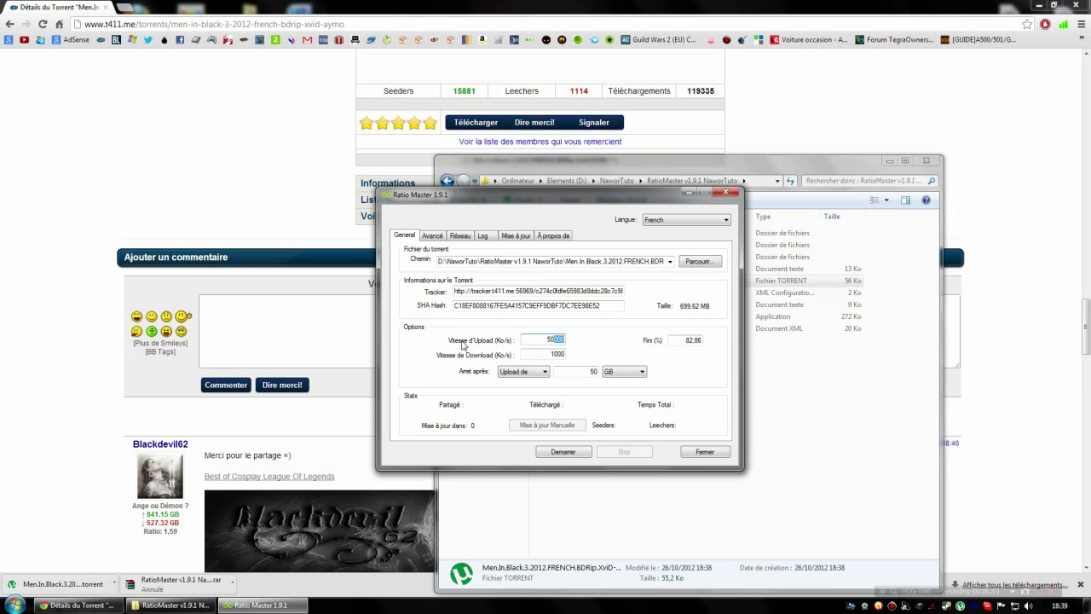
click(547, 340)
double_click(550, 339)
- Choose Upload de as the condition for stopping the process and select its amount
click(508, 371)
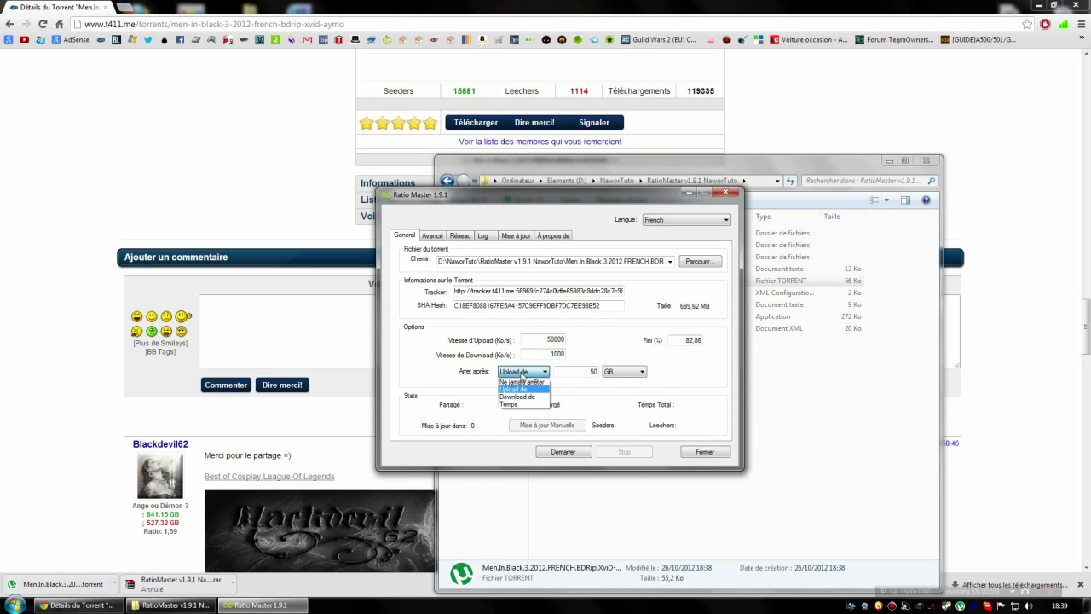
click(513, 390)
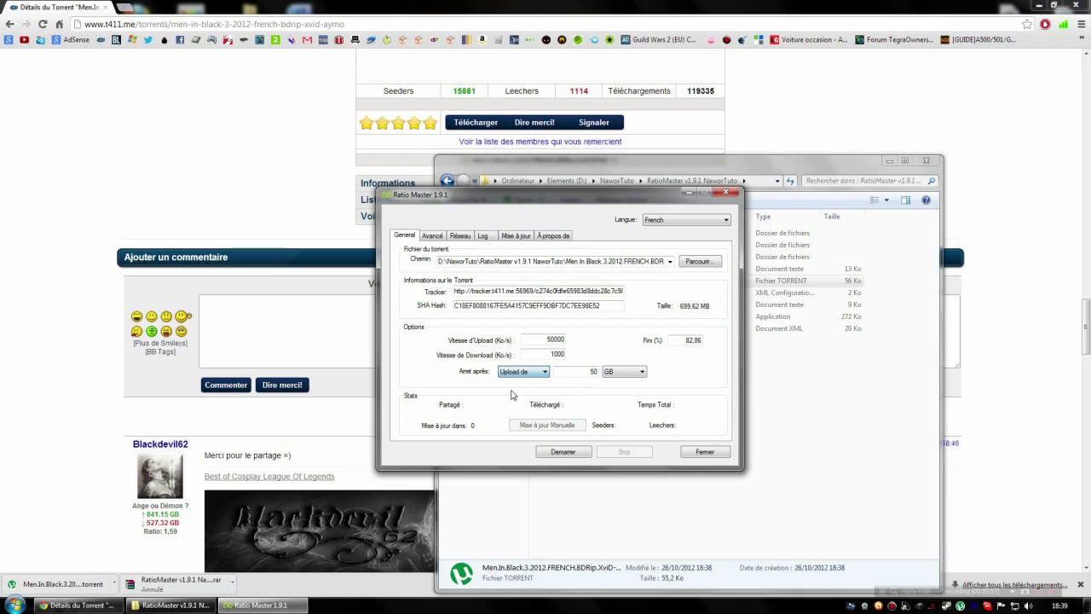
double_click(593, 372)
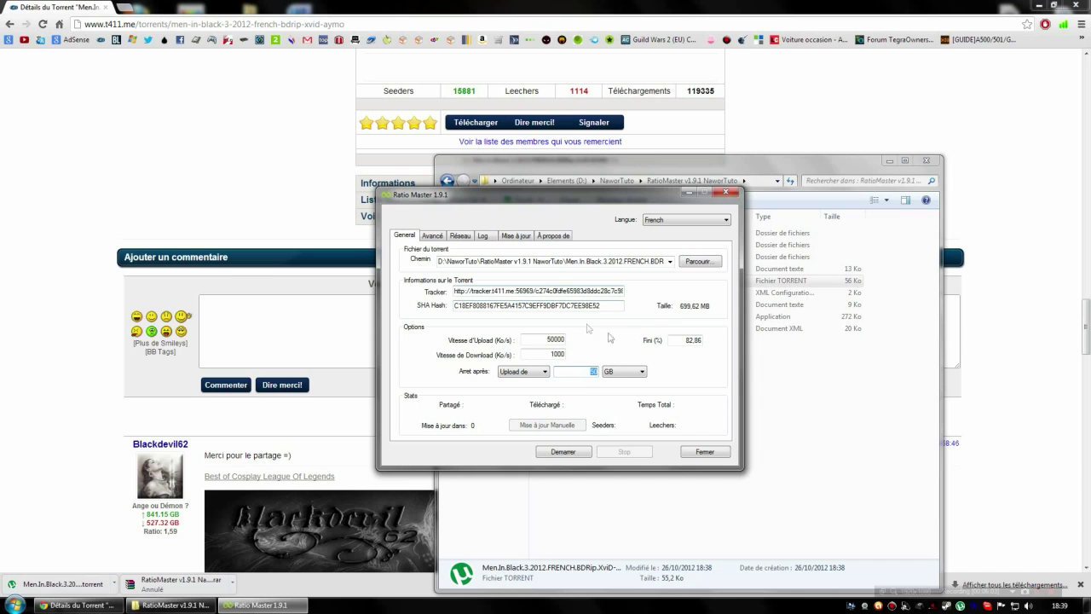
- Check the account's uploaded amount on the T411 page in Chrome, and return to Ratio Master
click(271, 214)
scroll(302, 255, down, 10)
scroll(394, 293, up, 15)
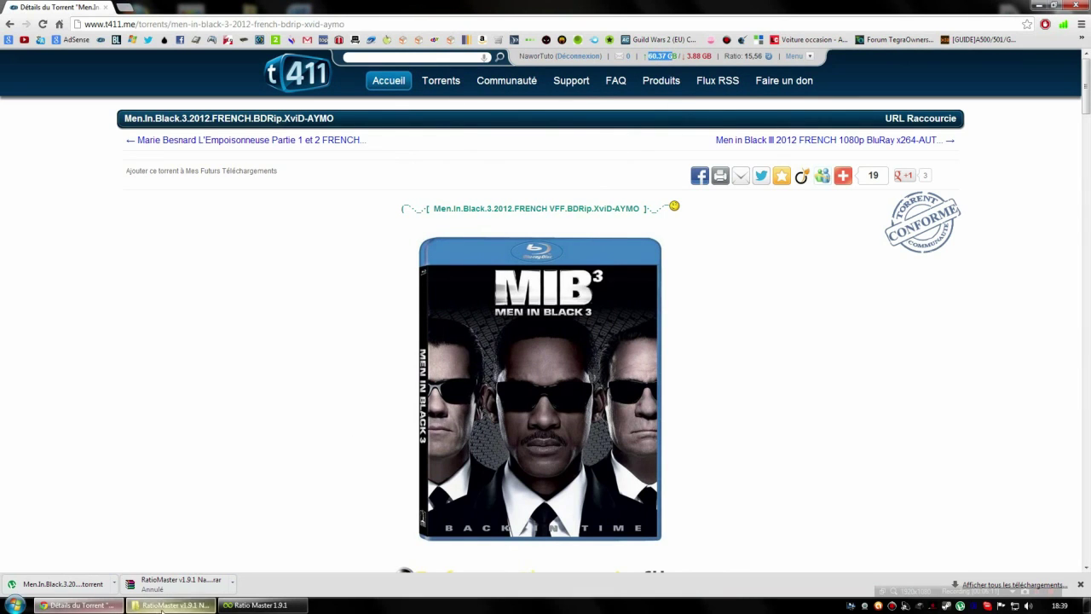
click(187, 605)
click(196, 607)
click(255, 605)
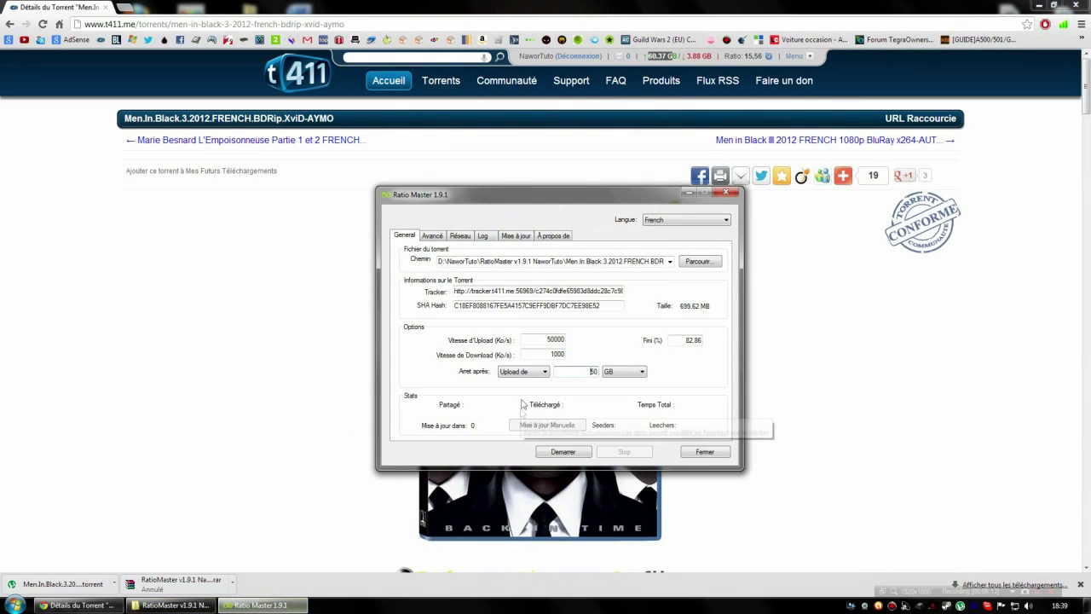
- Set the upload amount after which the process stops to 50 with GB as its unit
click(631, 373)
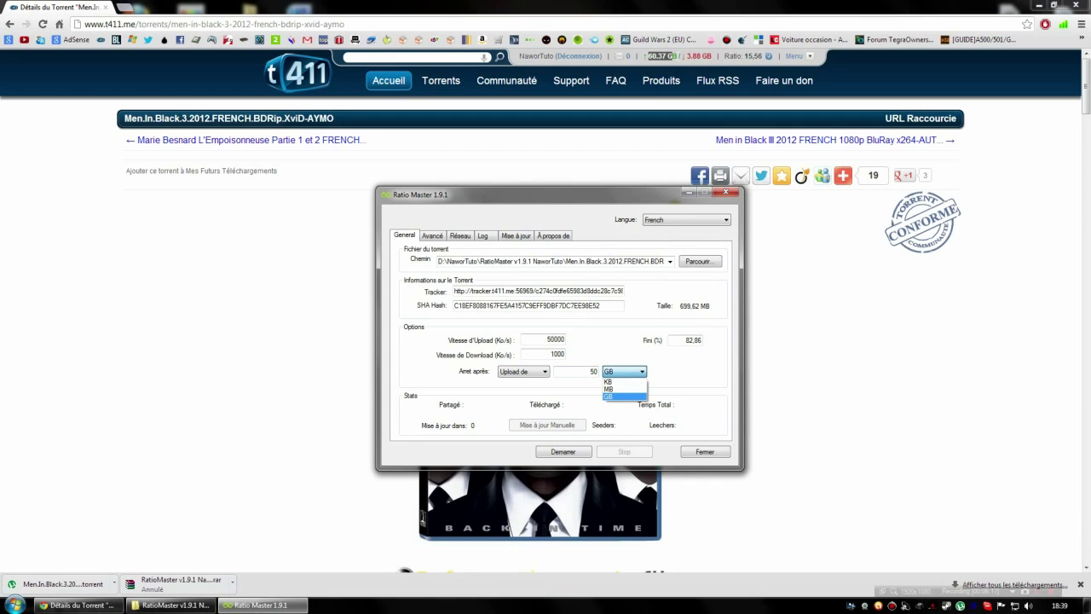
click(608, 397)
click(631, 371)
click(631, 372)
click(630, 372)
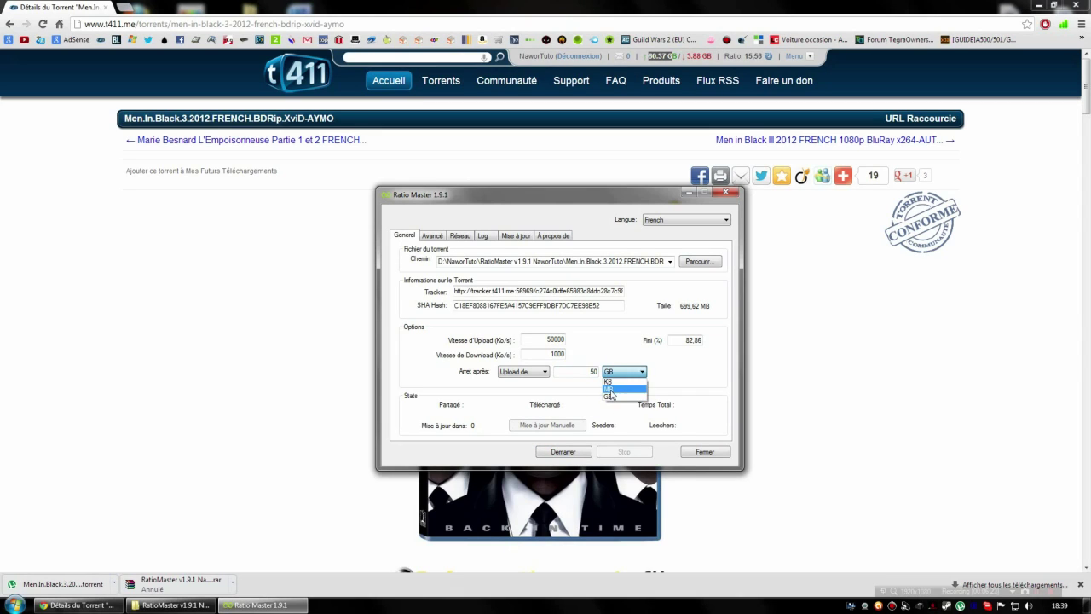
click(610, 396)
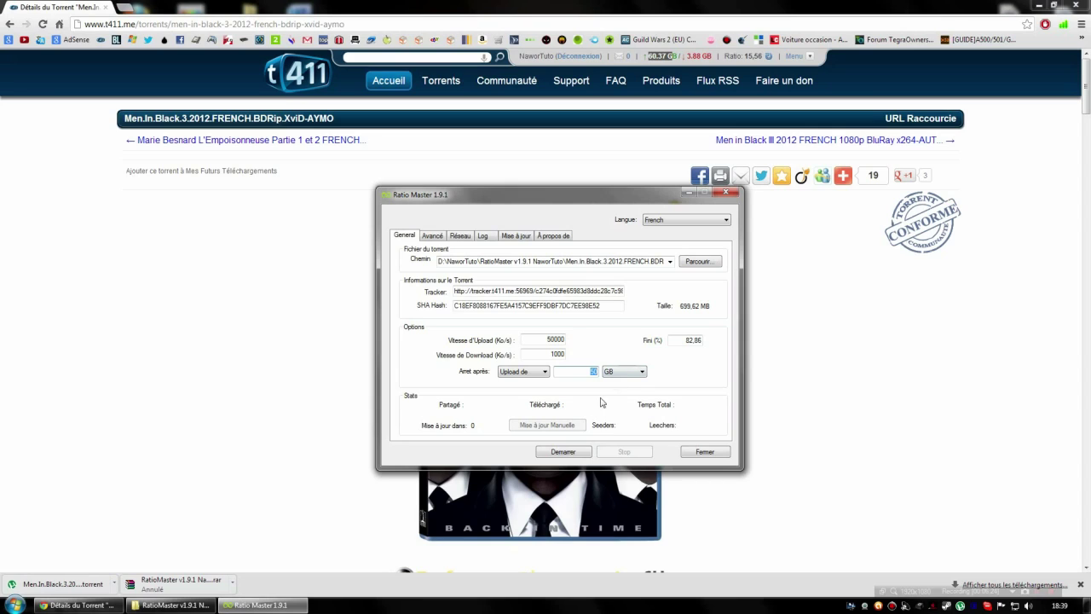
click(628, 375)
click(628, 375)
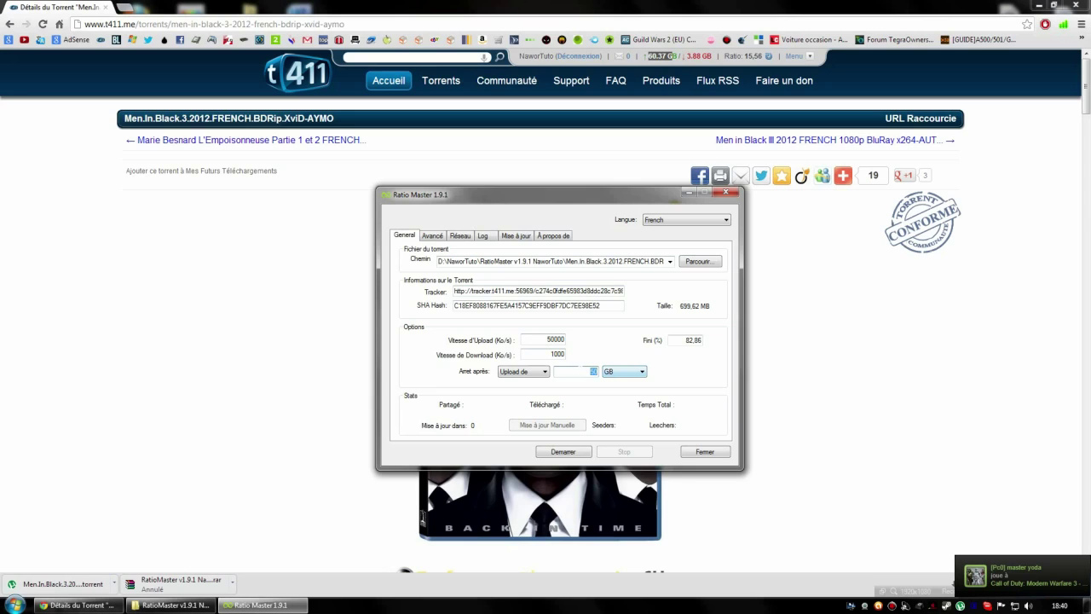
text(5)
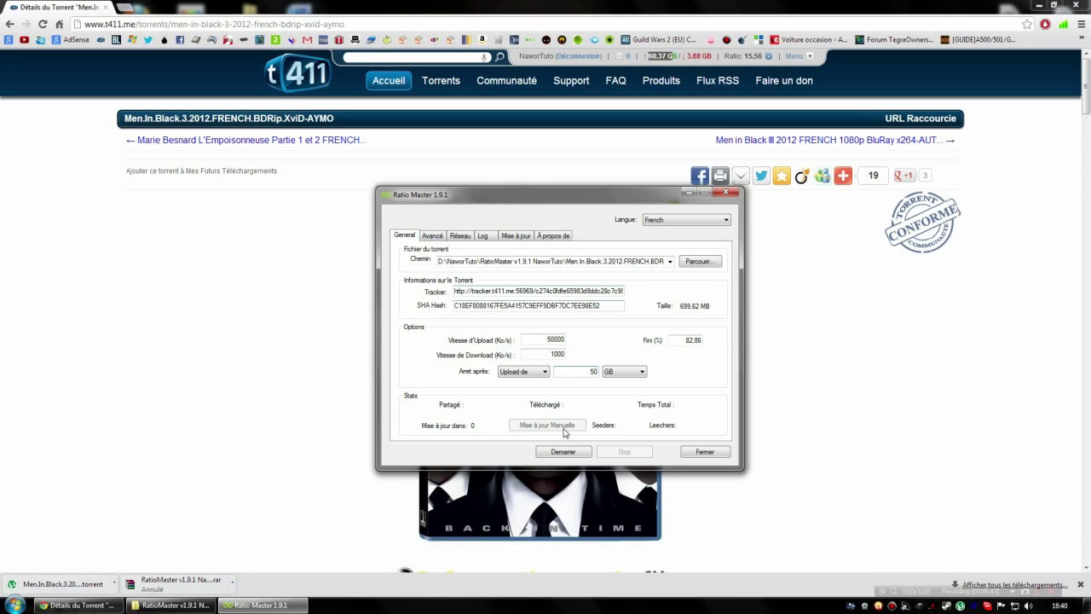
- Look through the simulated clients in the advanced settings and check which µTorrent version is installed
click(433, 234)
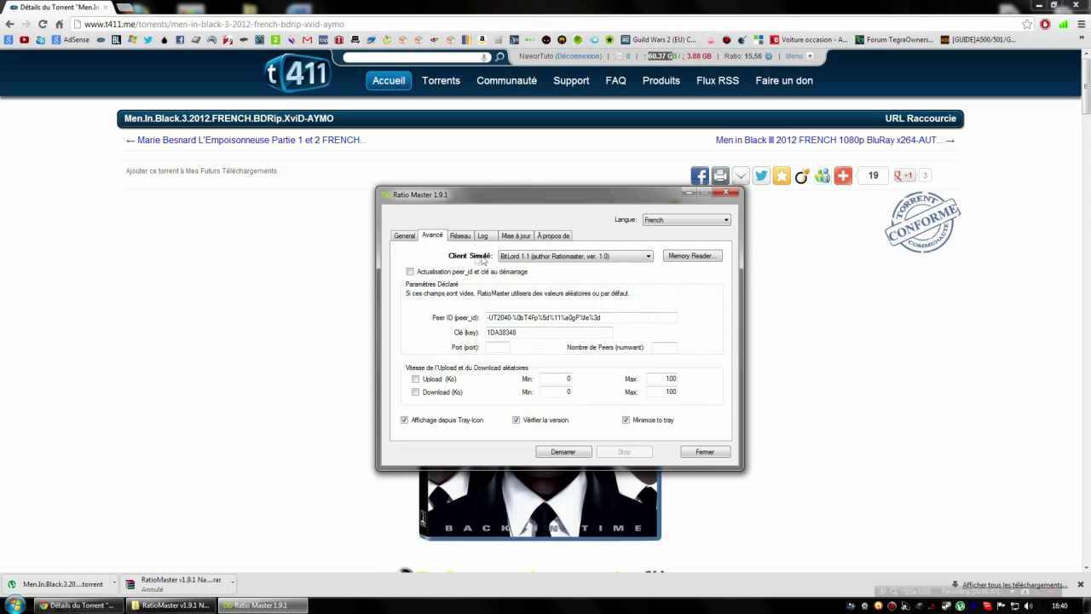
click(507, 258)
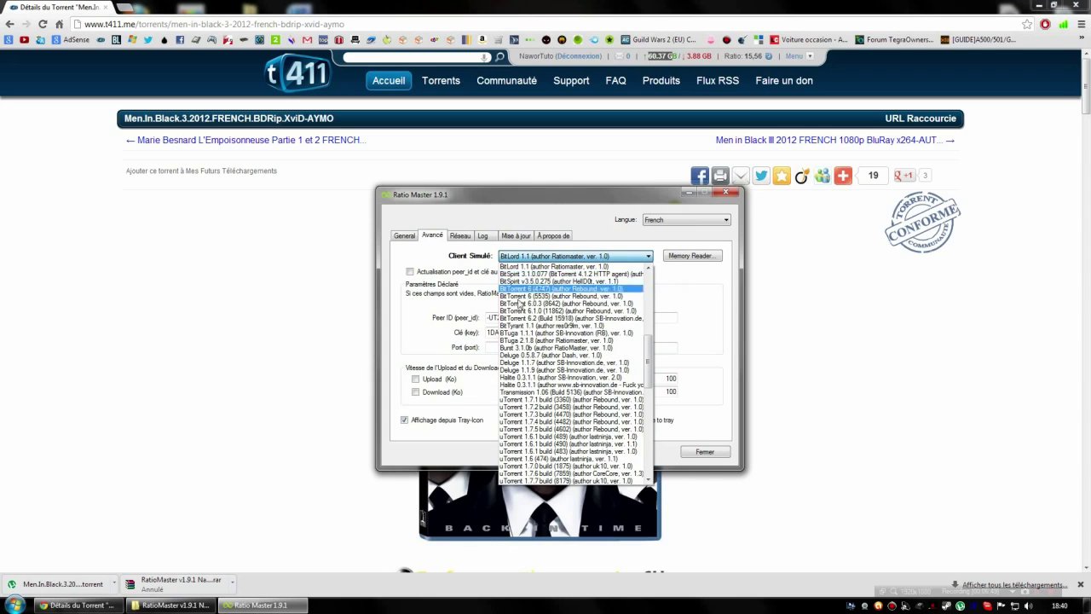
scroll(536, 415, down, 2)
scroll(536, 415, down, 10)
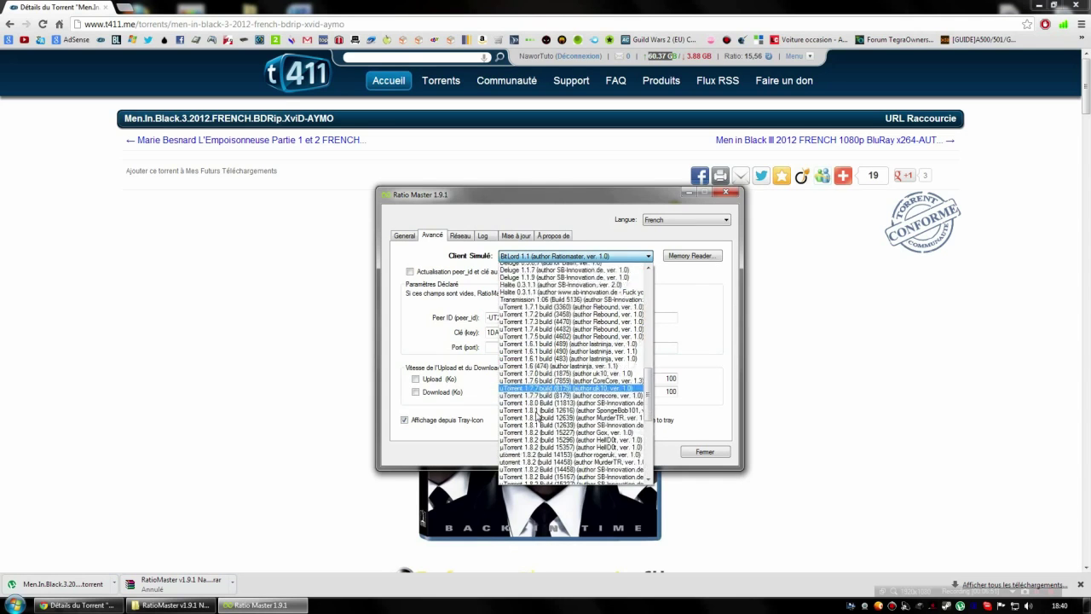
scroll(536, 415, down, 1)
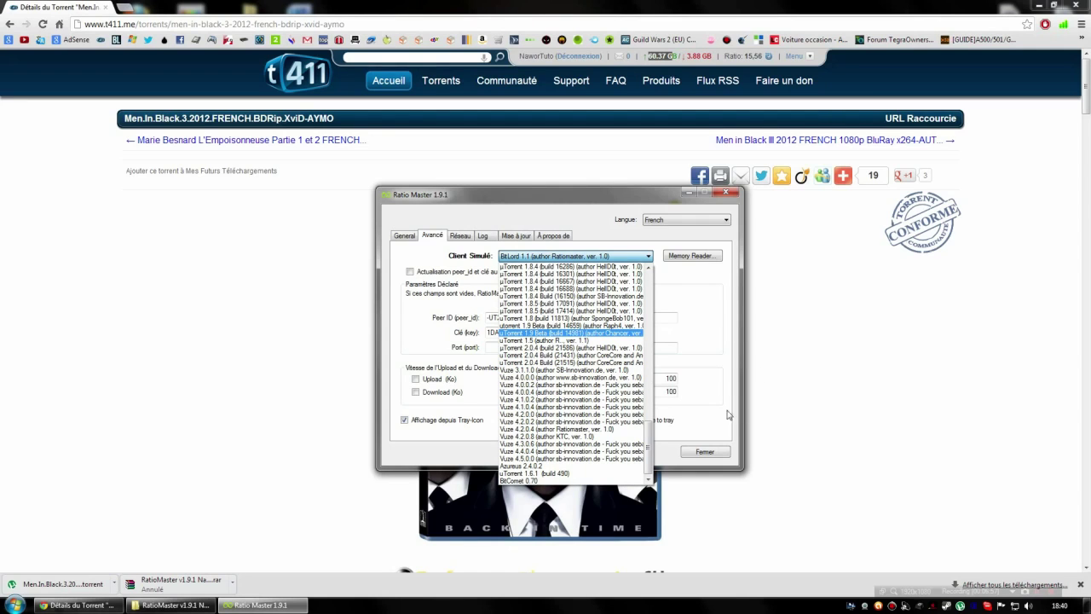
scroll(657, 439, up, 5)
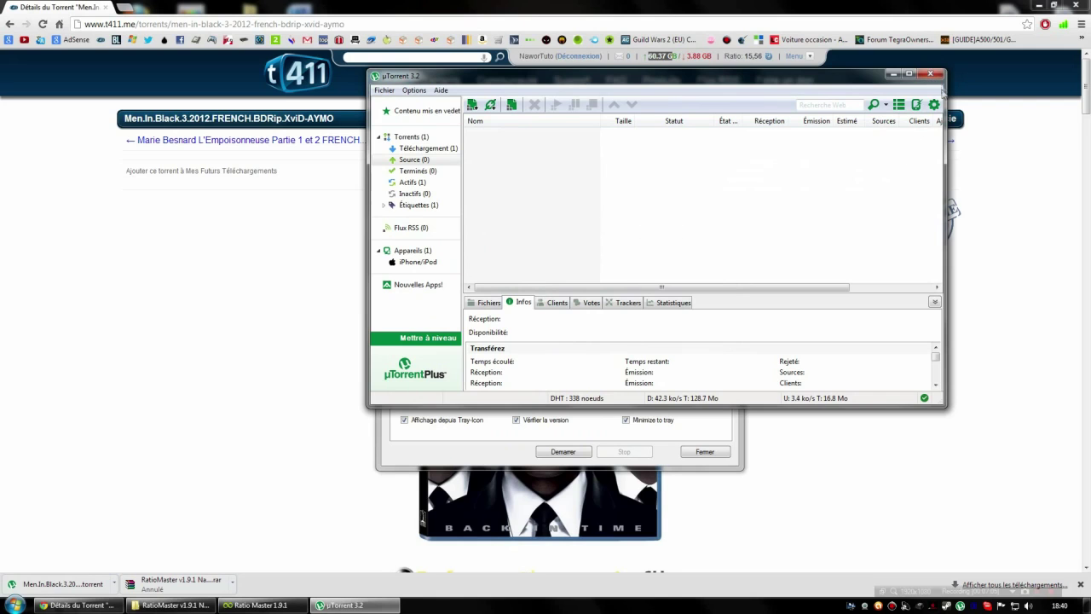
click(931, 74)
- Set the simulated client to uTorrent 2.0.4 Build (21515)
click(573, 256)
scroll(648, 347, down, 10)
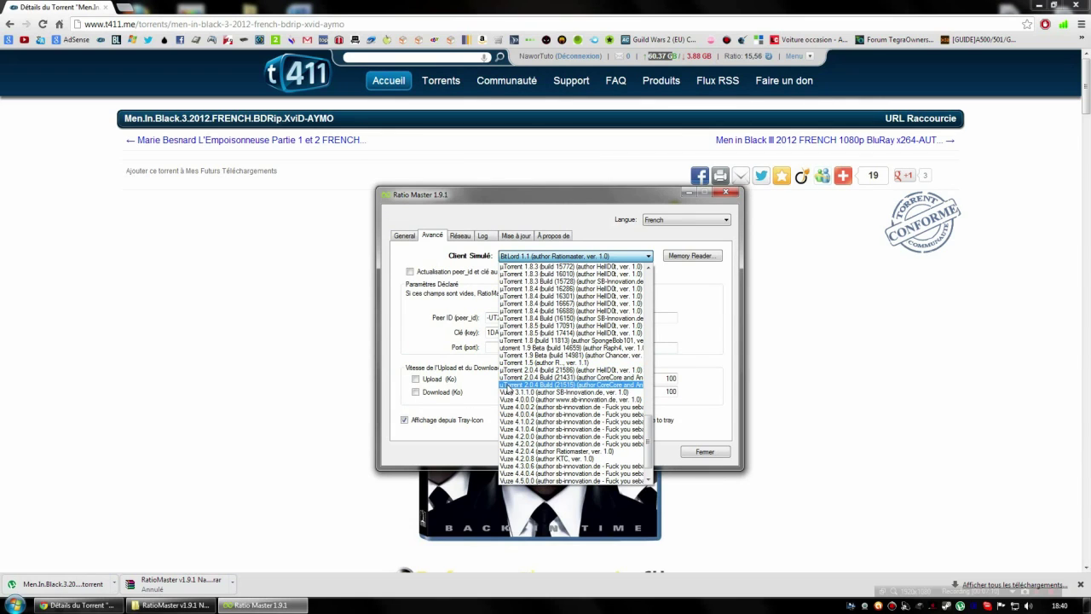
click(538, 385)
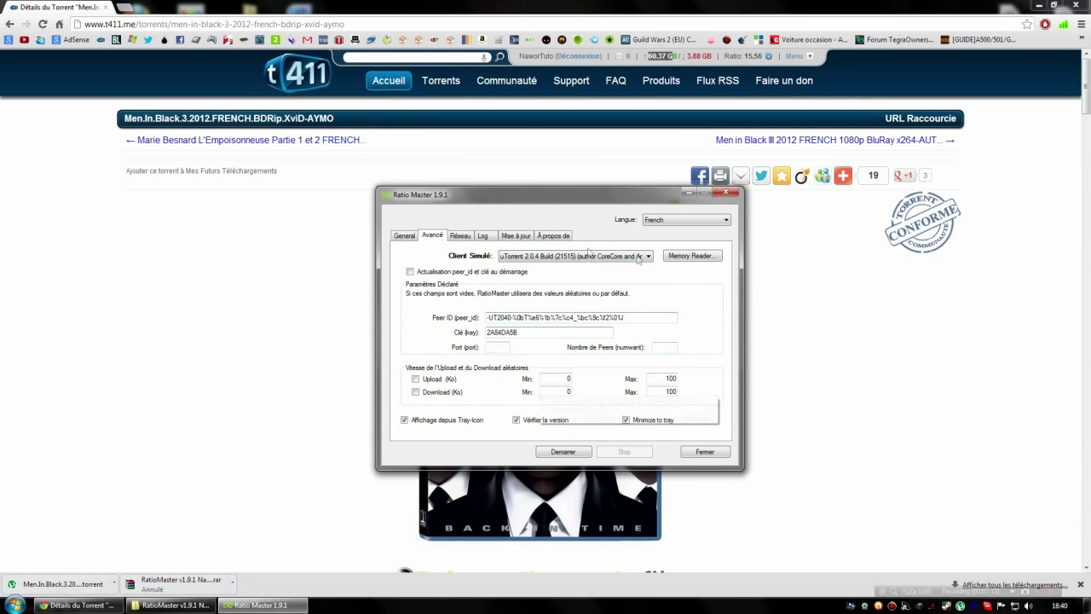
click(604, 258)
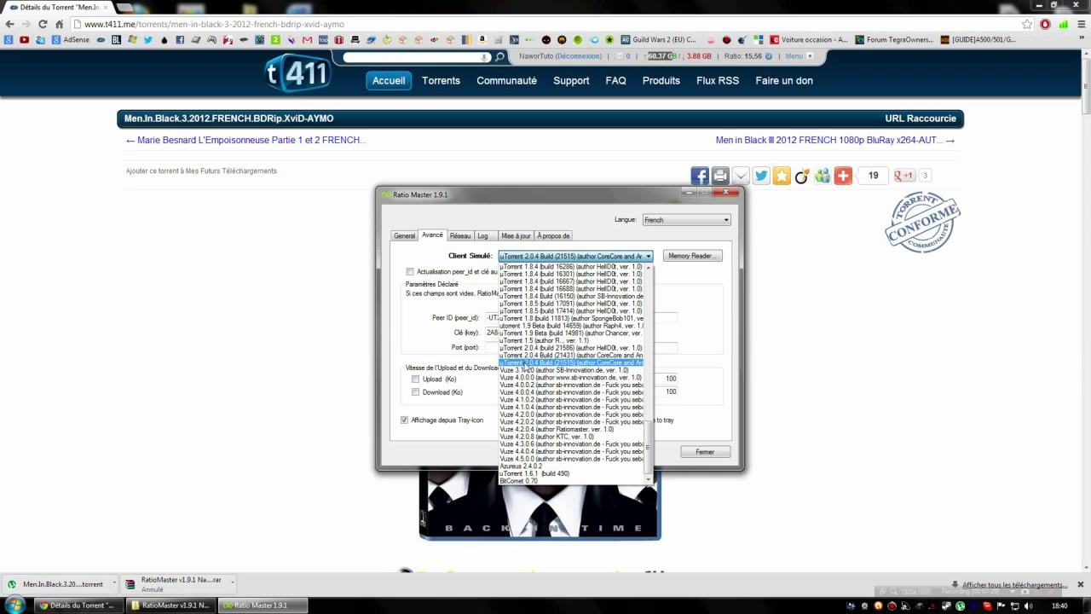
click(532, 365)
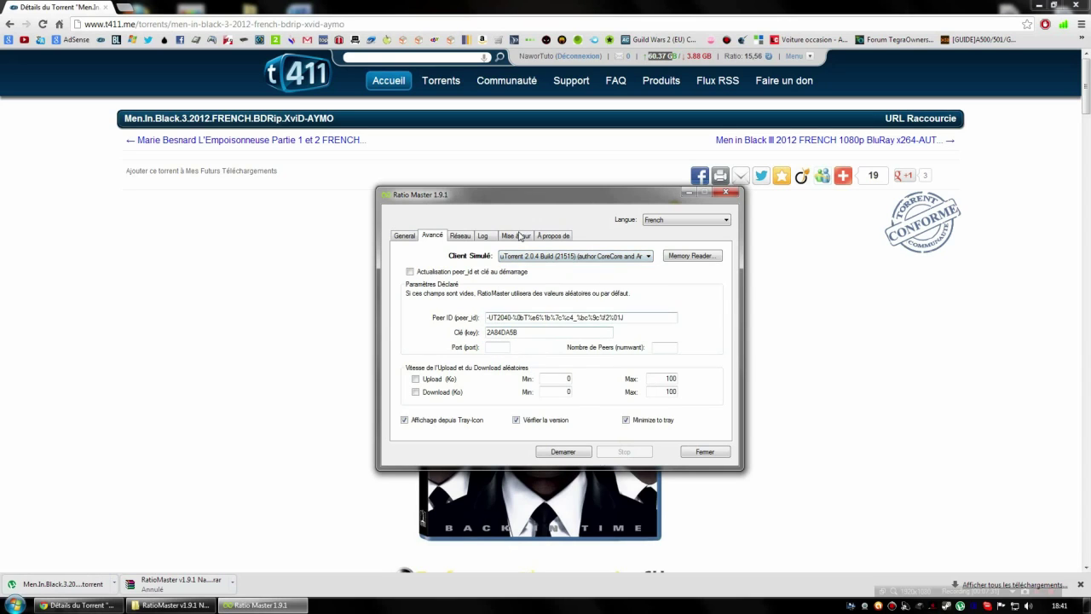
- Look over the network, log, update and about pages of Ratio Master
click(462, 243)
click(492, 241)
click(509, 239)
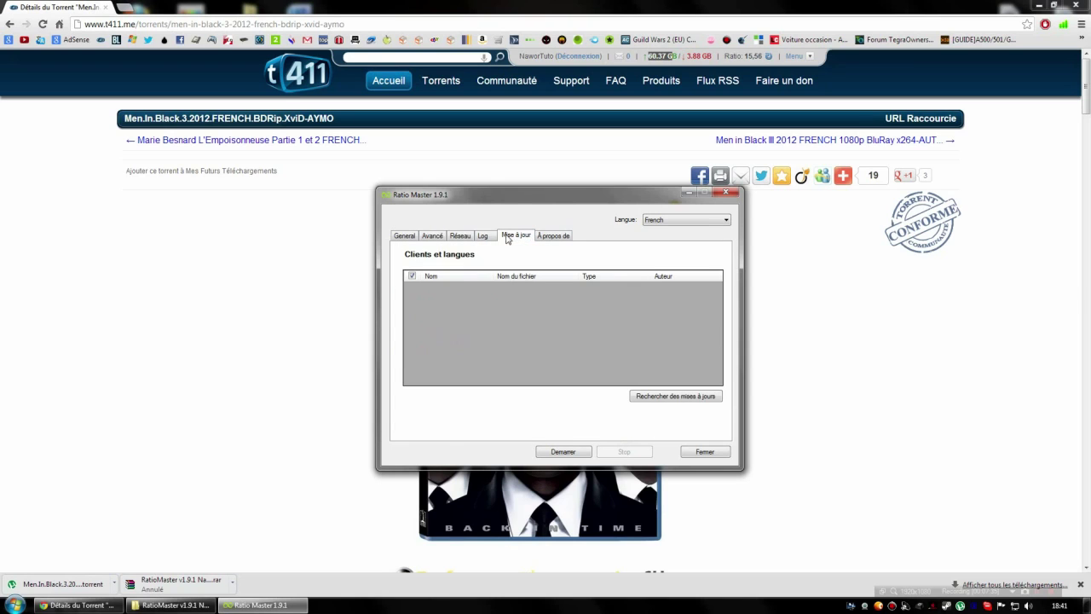
click(552, 236)
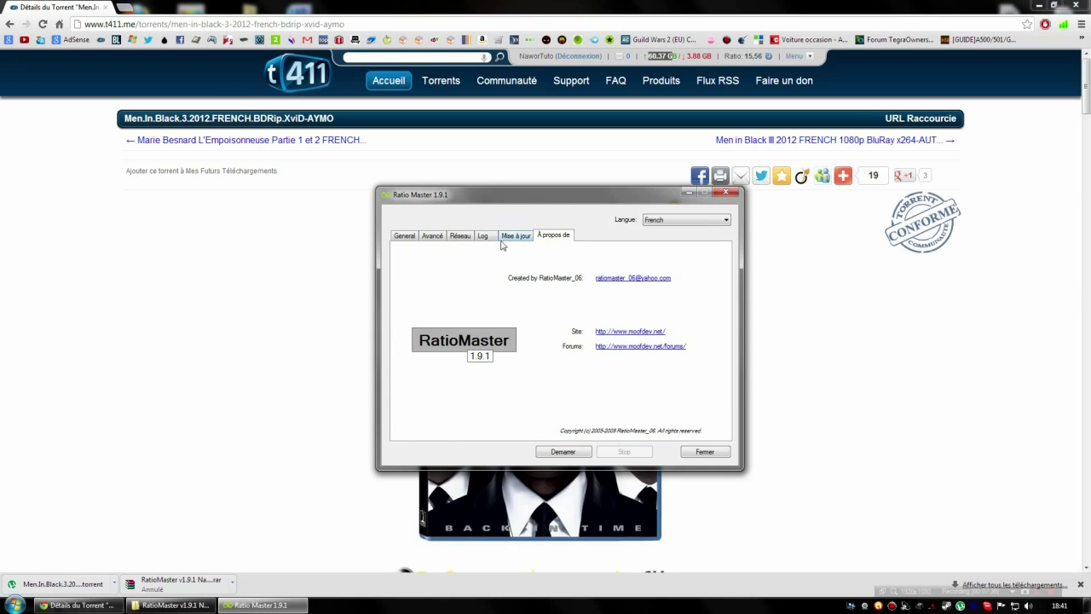
- Start the simulated upload from the general settings and stop it once about 1 GB has been shared
click(414, 240)
click(559, 451)
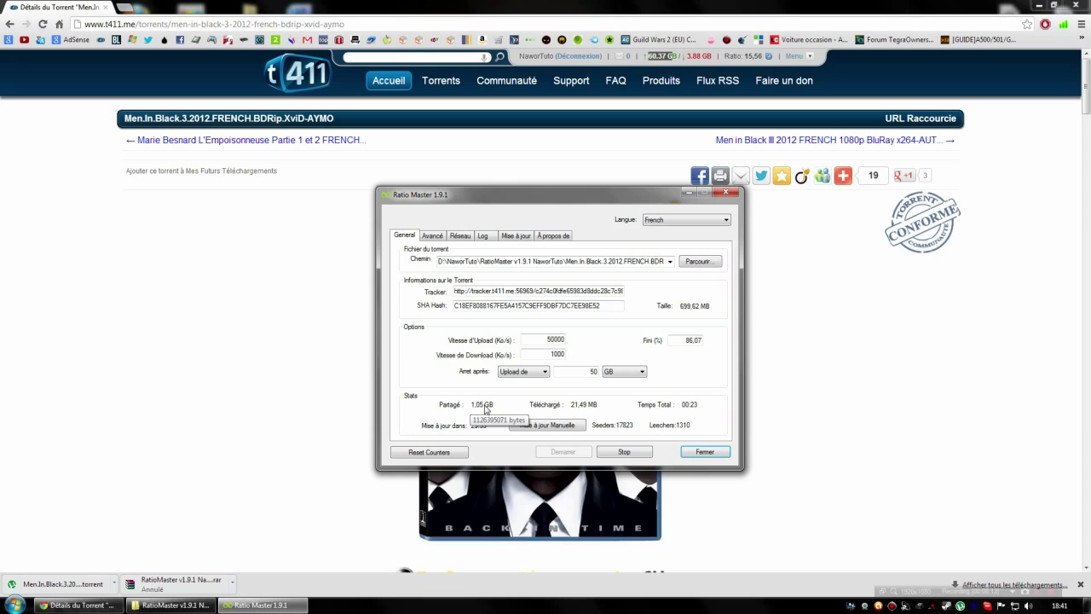
click(612, 453)
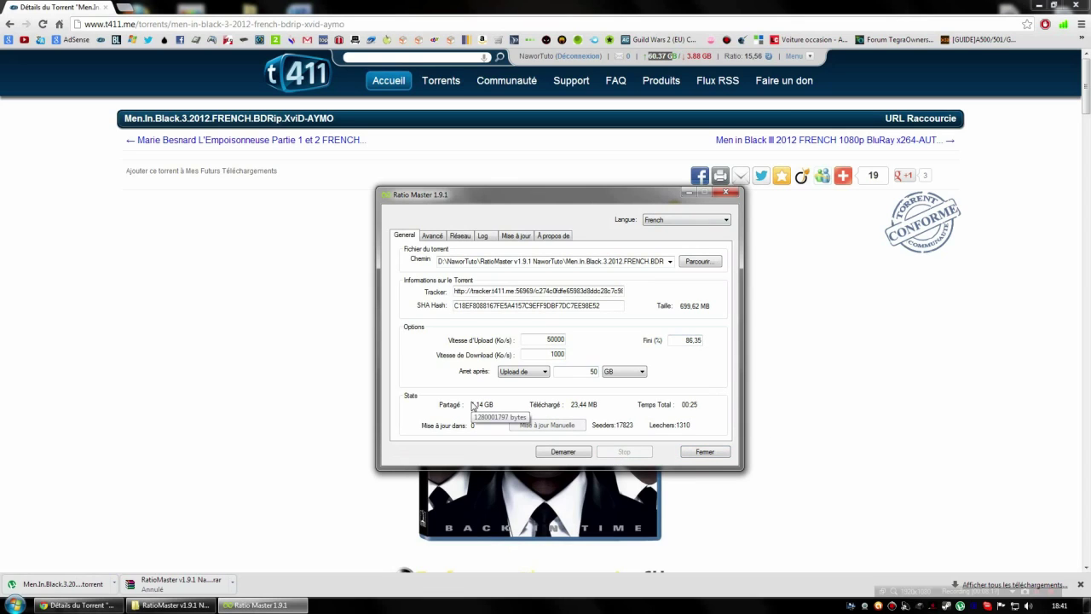
- Switch back to the T411 page in Chrome and check the account's uploaded amount and ratio
click(223, 355)
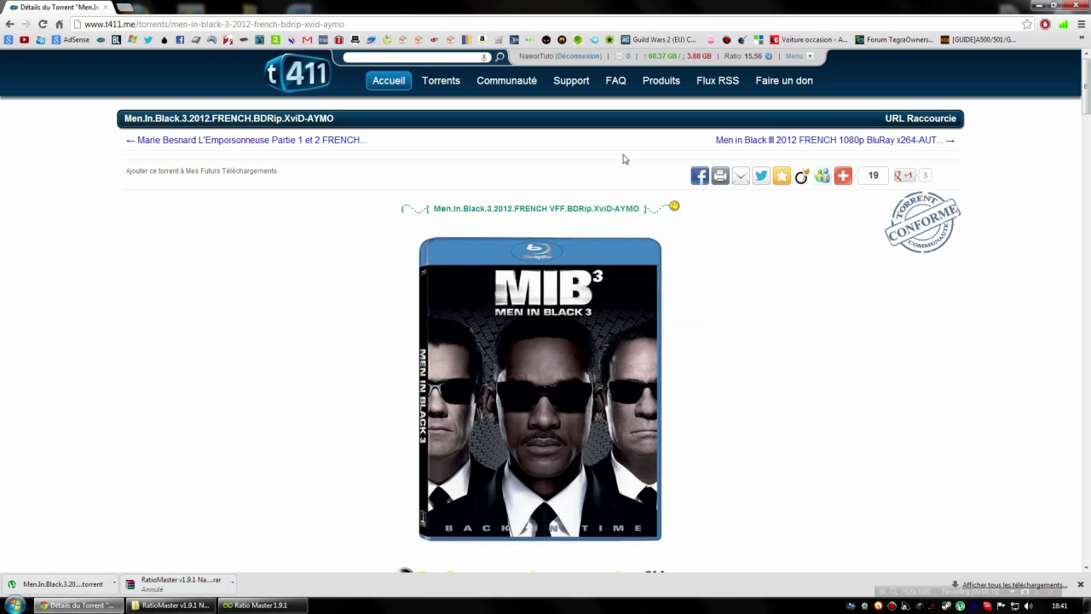
double_click(652, 56)
click(673, 67)
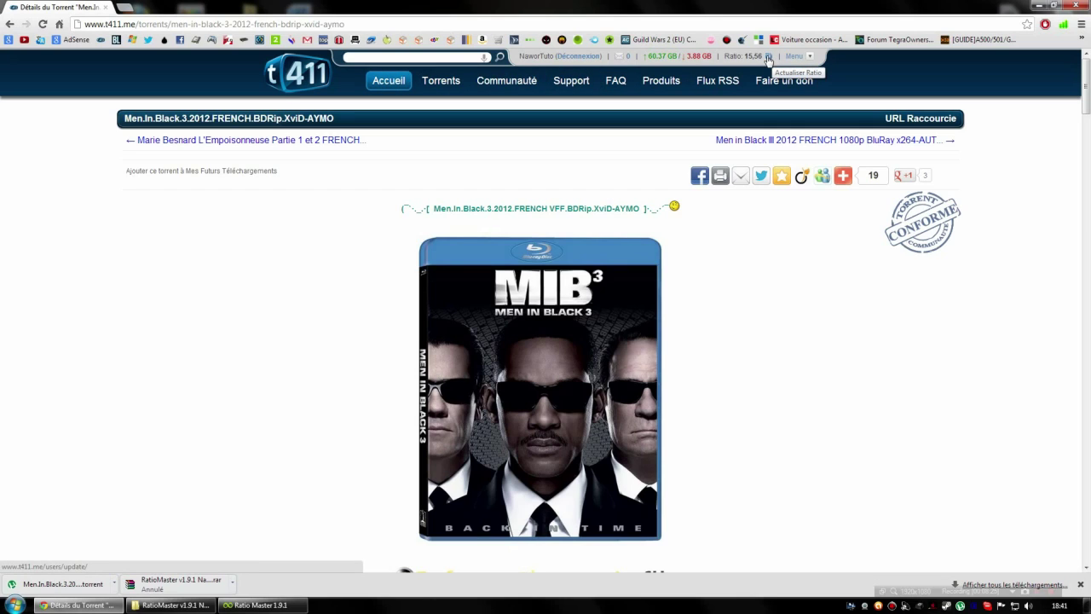
- Refresh the account's ratio on the T411 page and check the updated uploaded amount
click(768, 57)
drag(650, 56, 681, 56)
click(200, 221)
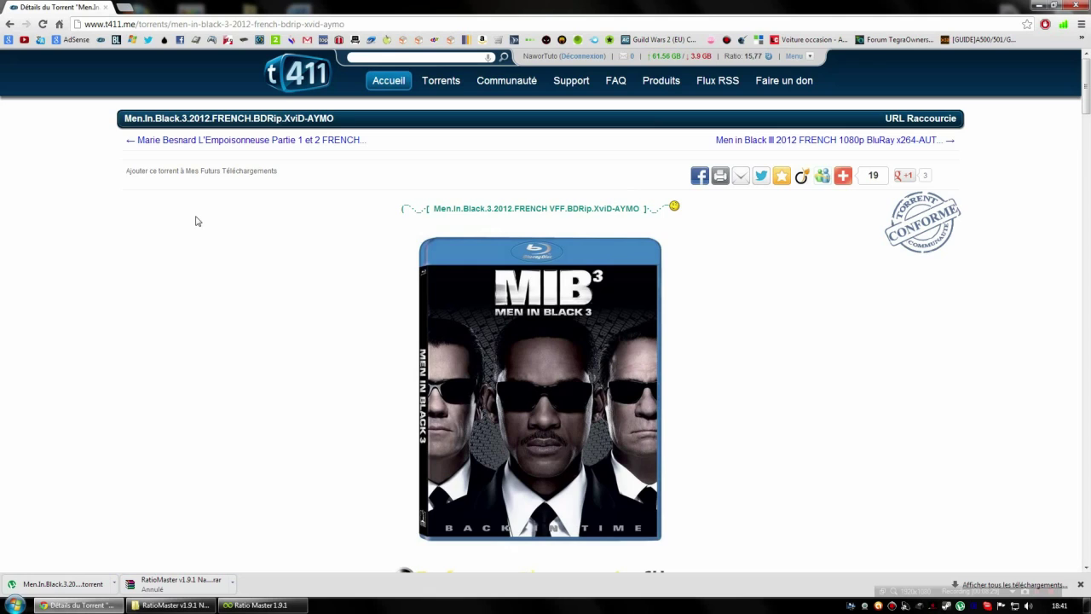
- In Ratio Master, set the upload speed to 5000000 Ko/s, start the simulated upload and stop it once about 19 GB has been shared
click(255, 604)
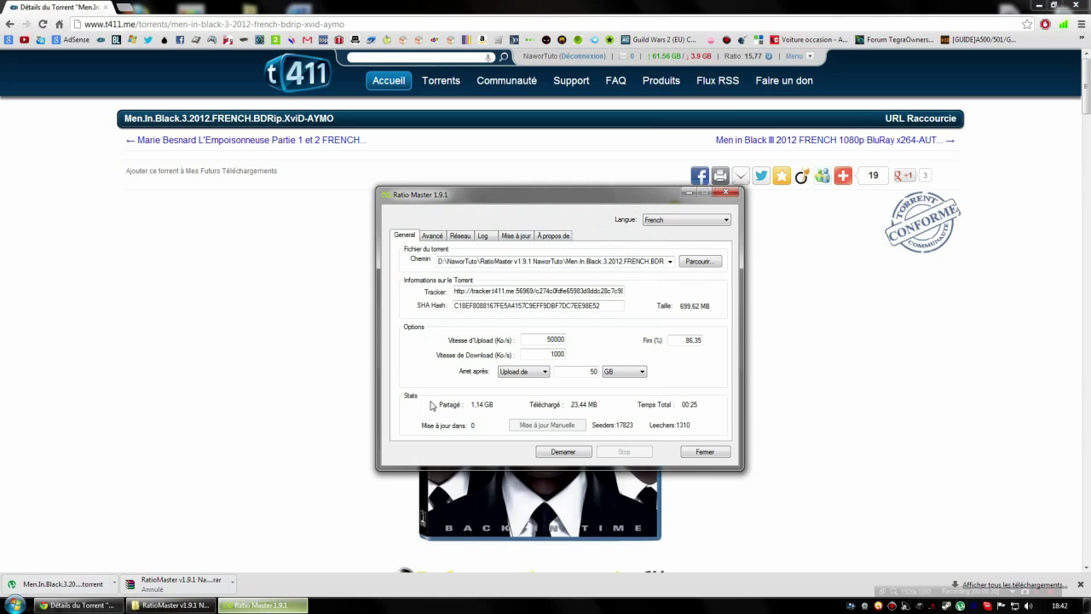
double_click(537, 340)
text(5)
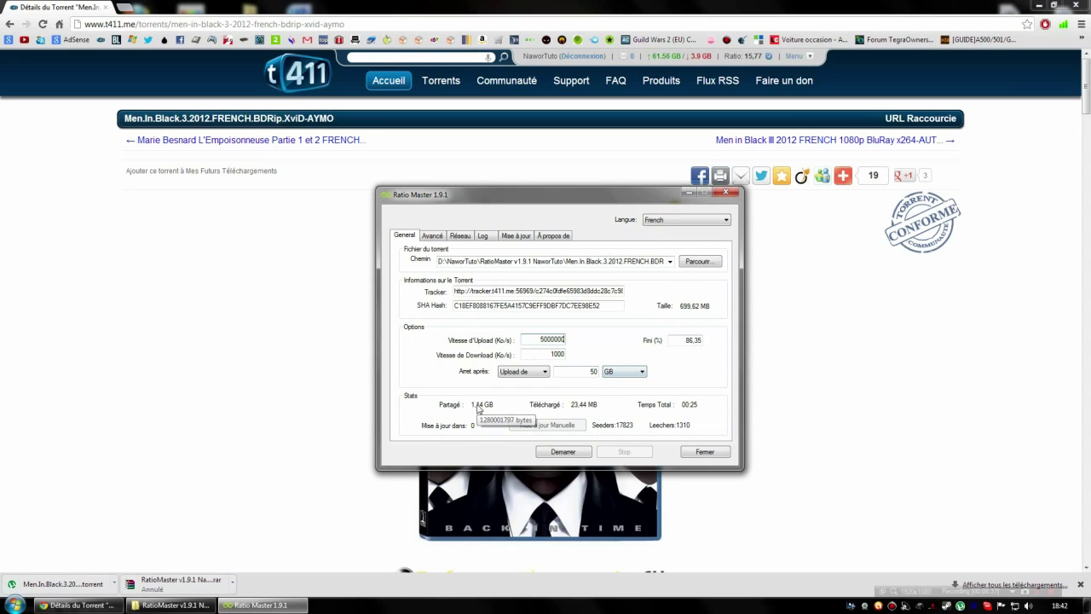
click(559, 451)
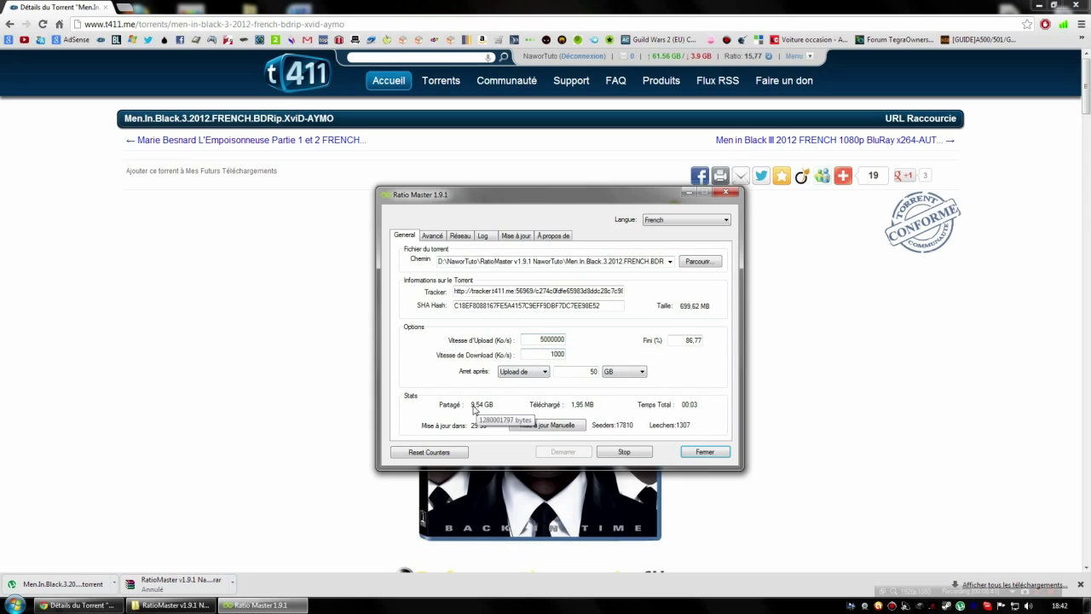
click(617, 453)
- Switch back to the T411 page, refresh the ratio and compare the account's uploaded amount with the shared amount in Ratio Master
click(359, 259)
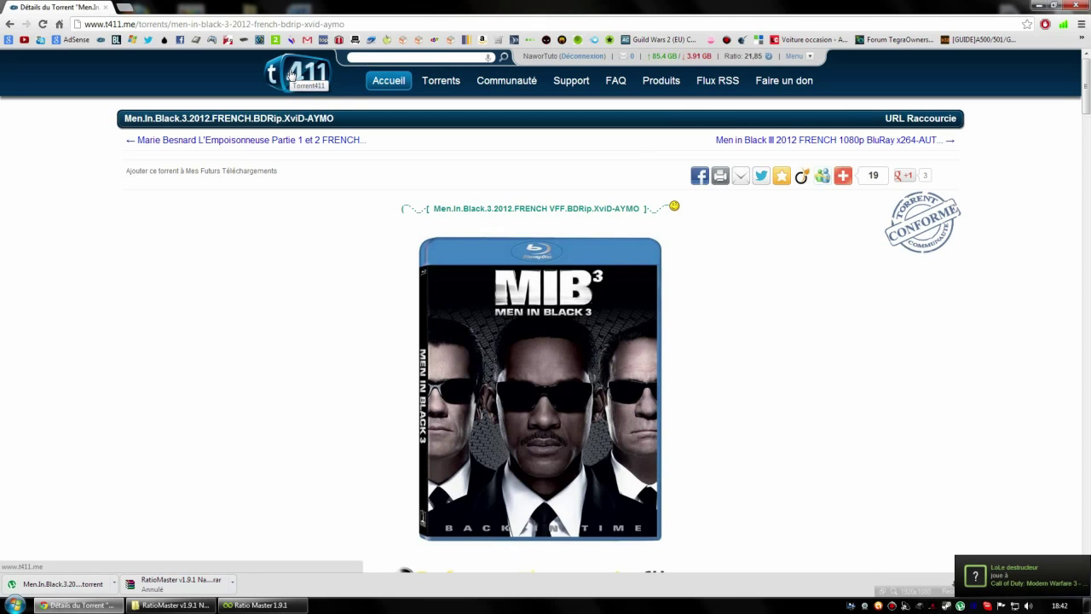
click(260, 605)
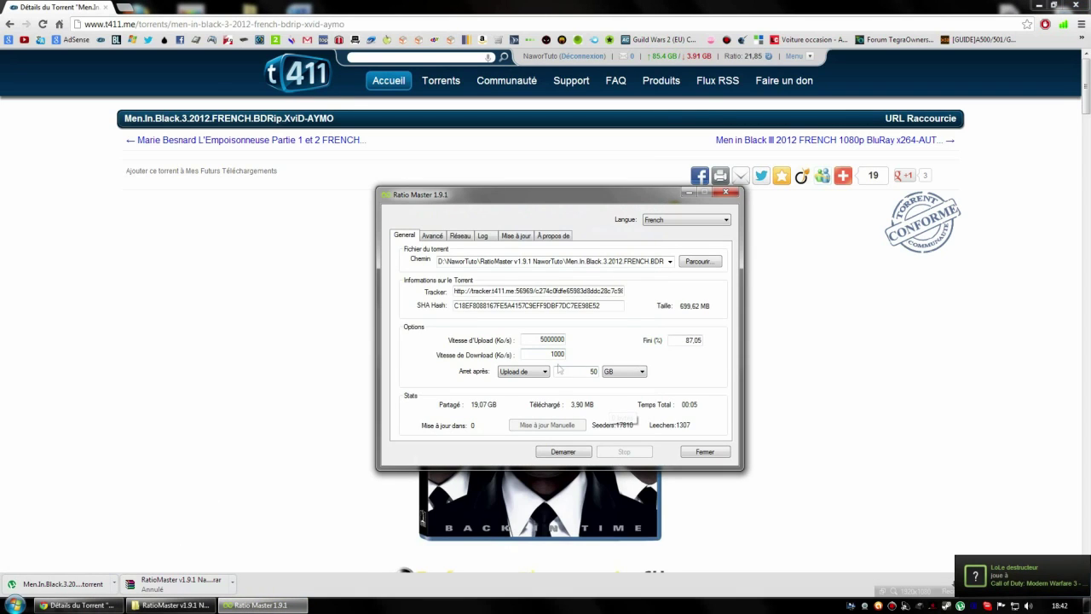
drag(652, 57, 523, 275)
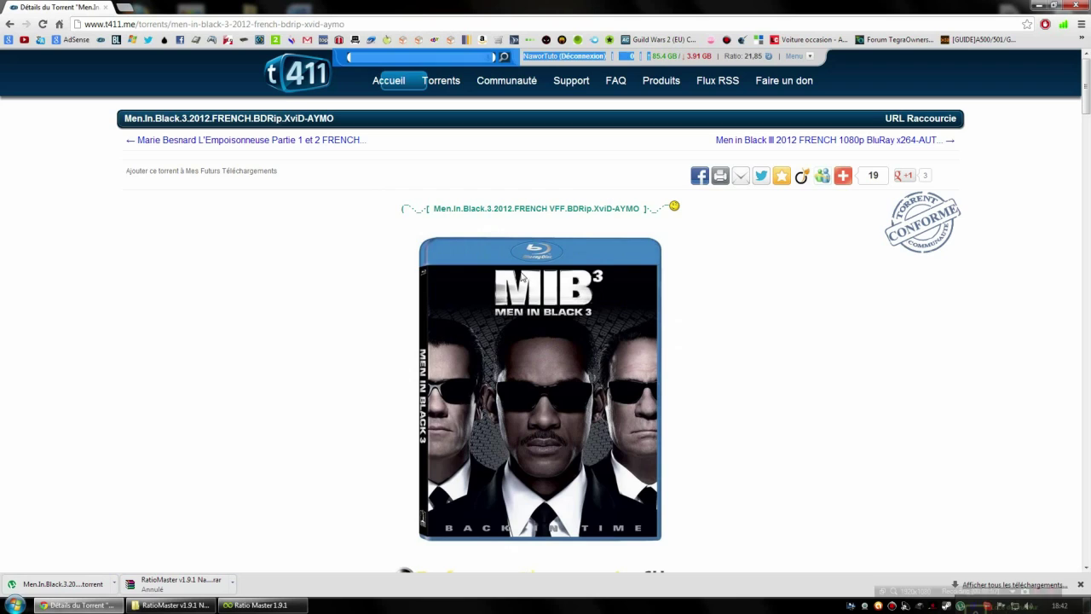
- Close Ratio Master and the Explorer window showing its program folder
click(260, 604)
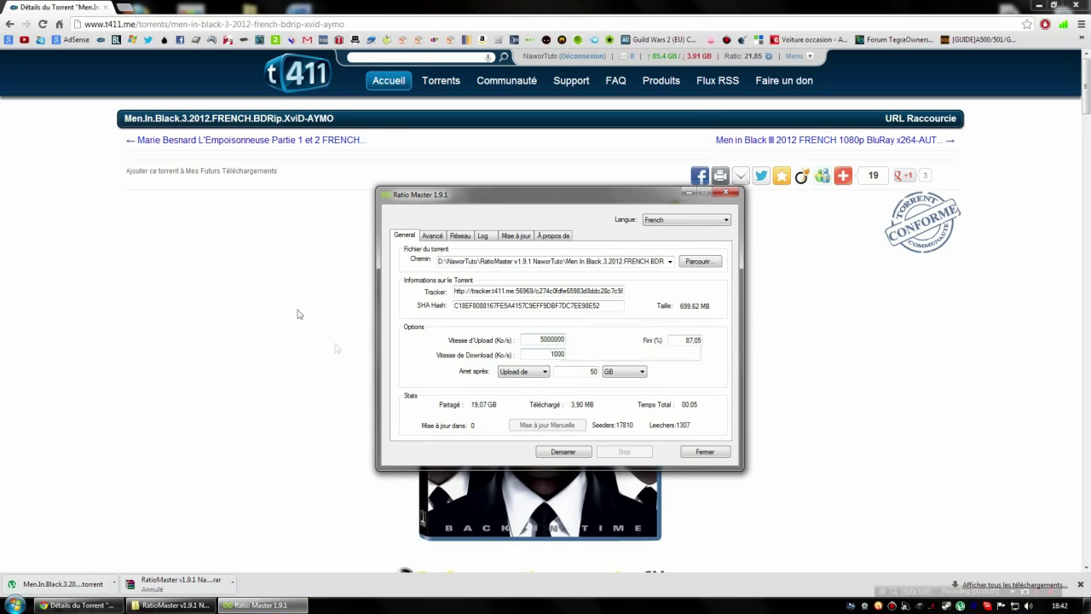
click(705, 454)
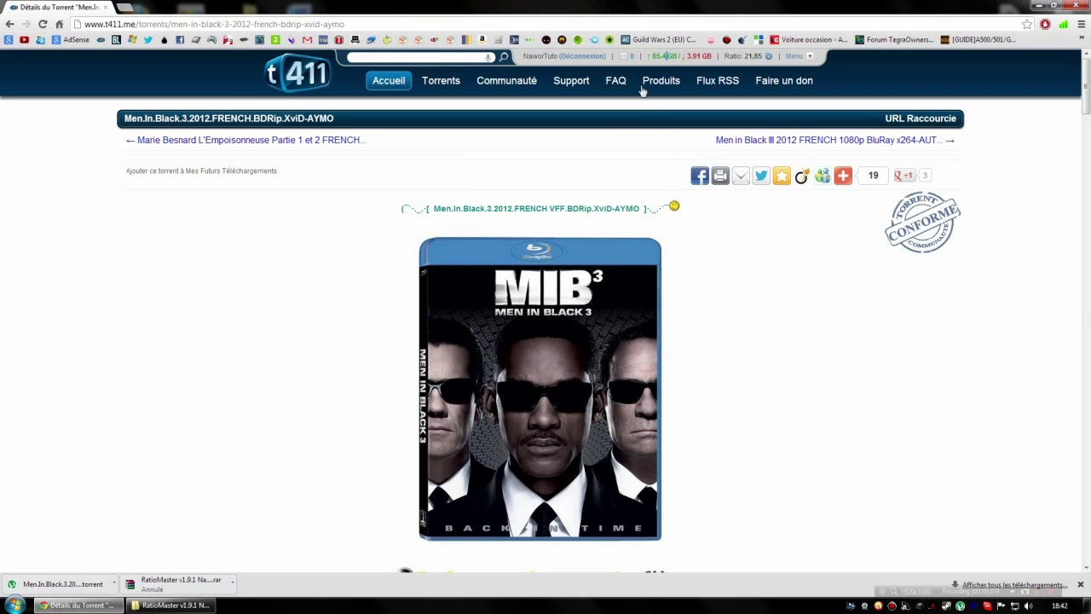
click(171, 604)
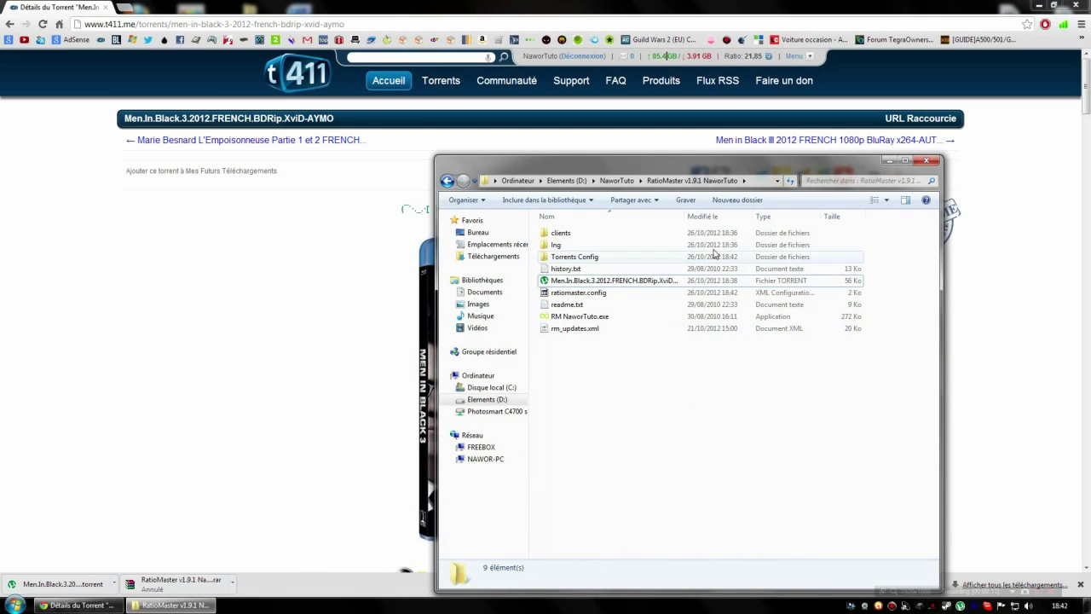
click(927, 161)
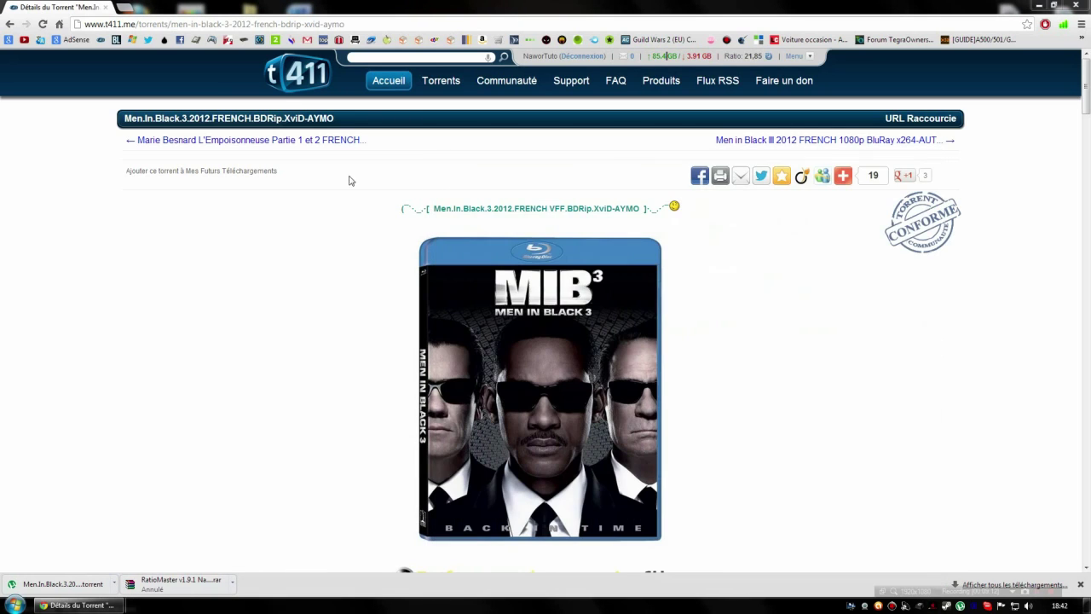
triple_click(227, 192)
click(270, 189)
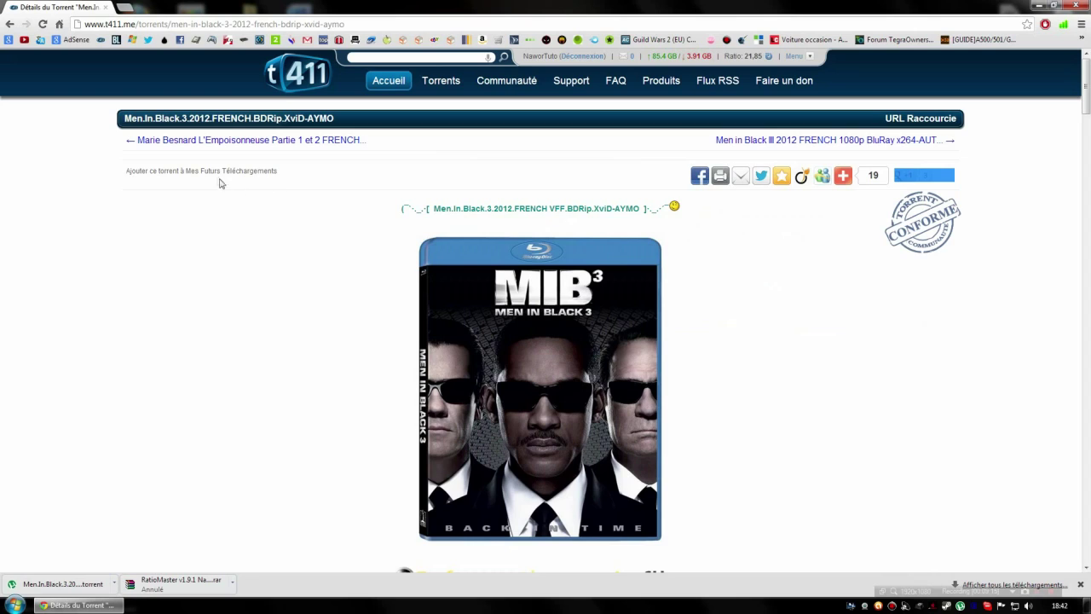